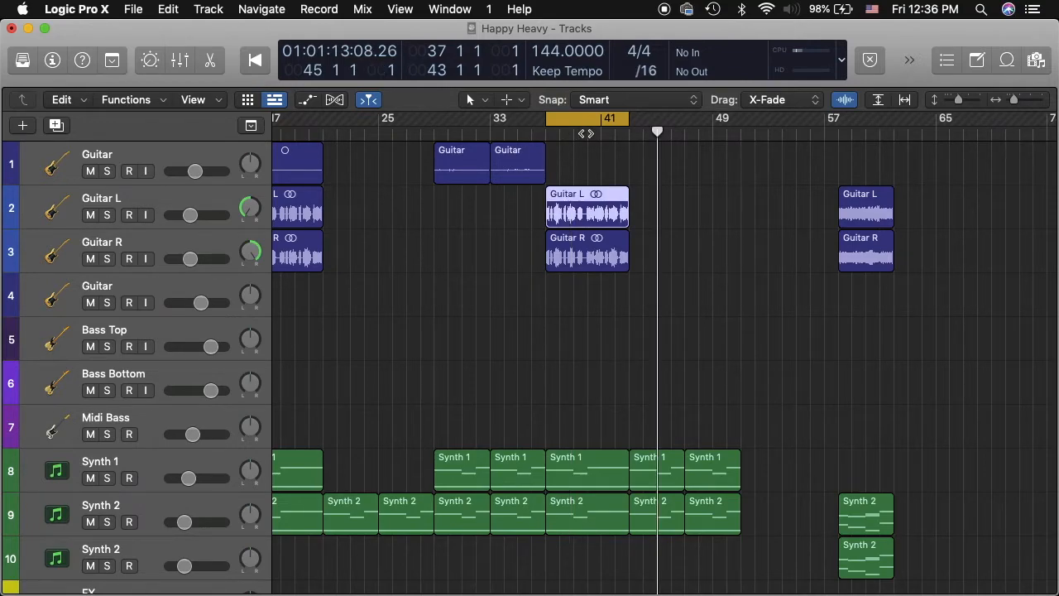
Slice the Guitar L region at the playhead at bar 40.
click(588, 133)
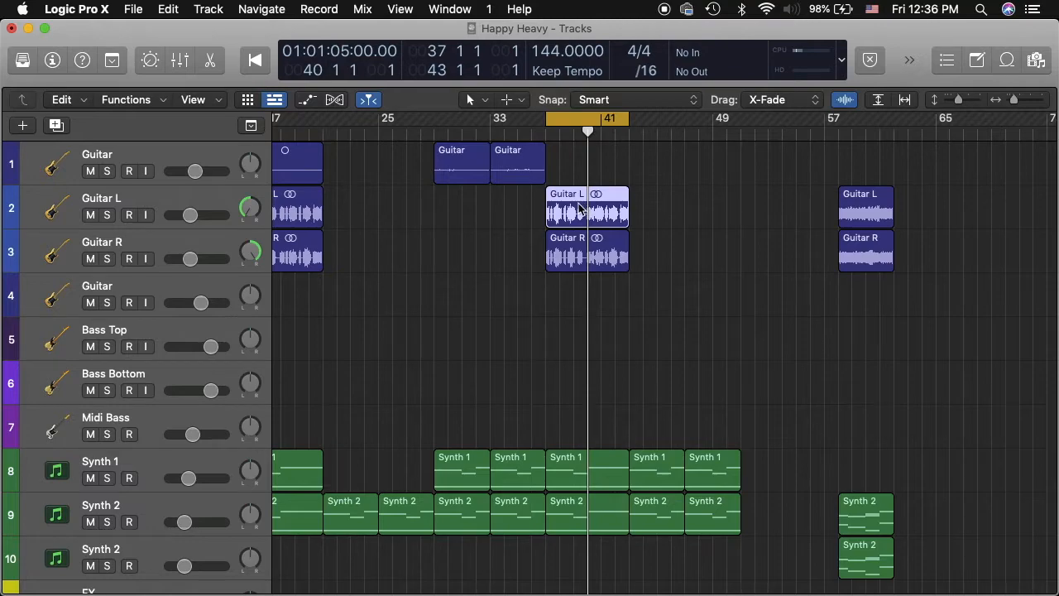
key(super+Right)
key(super+Right)
key(super+Right)
key(super+Right)
scroll(621, 215, left, 4)
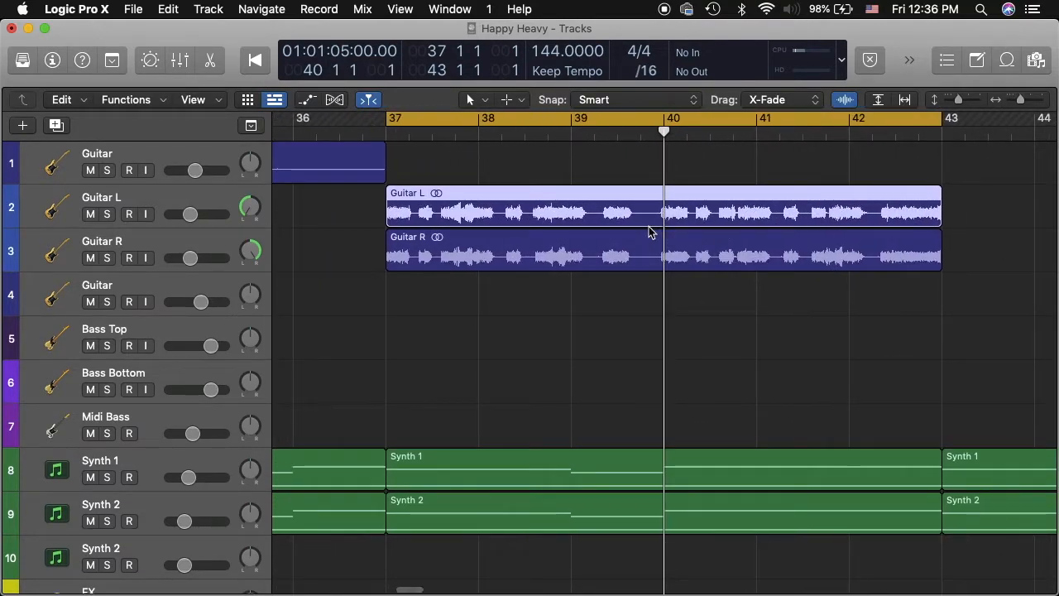
key(super+t)
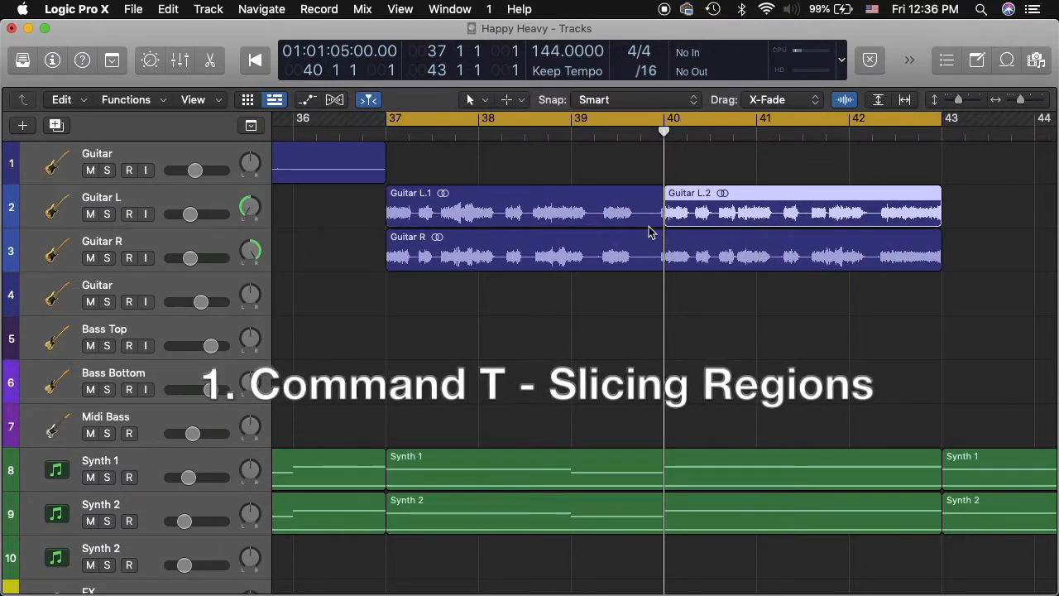
click(634, 174)
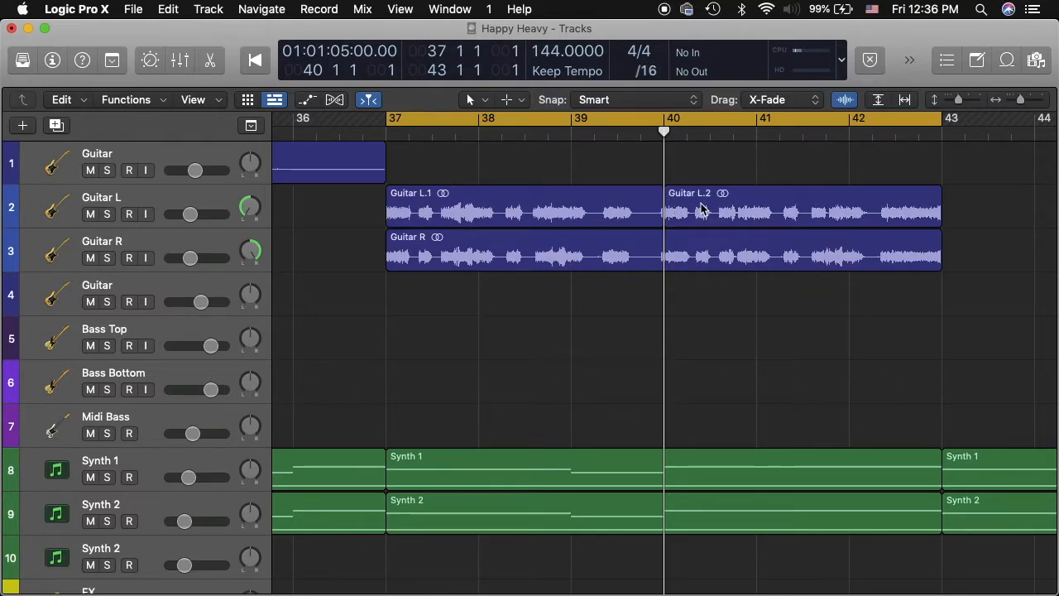
Split the upper Synth 1 note just past bar 40 in the Piano Roll, then close it.
click(563, 473)
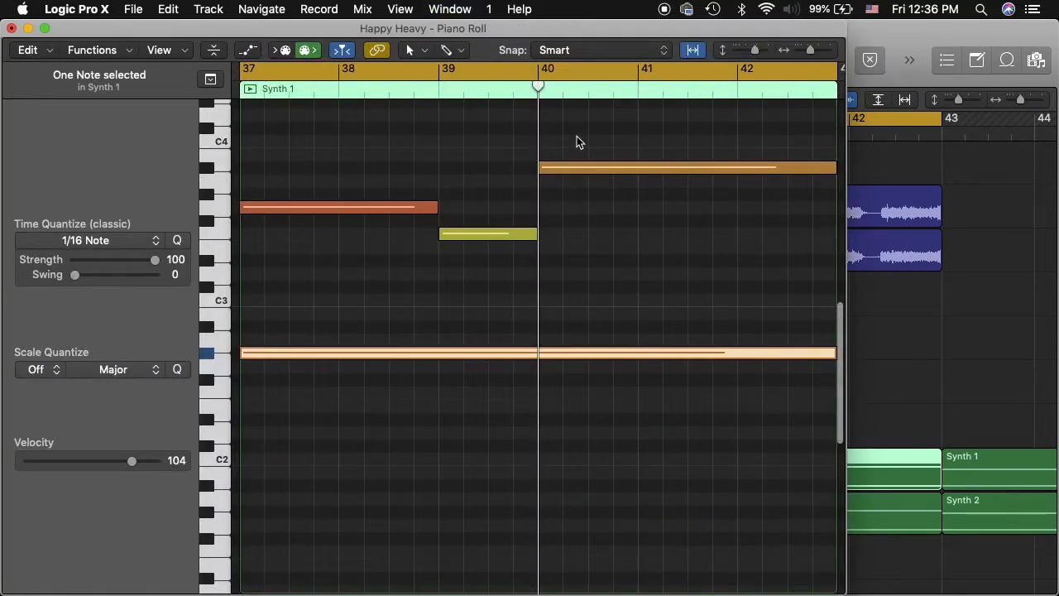
click(577, 167)
click(590, 89)
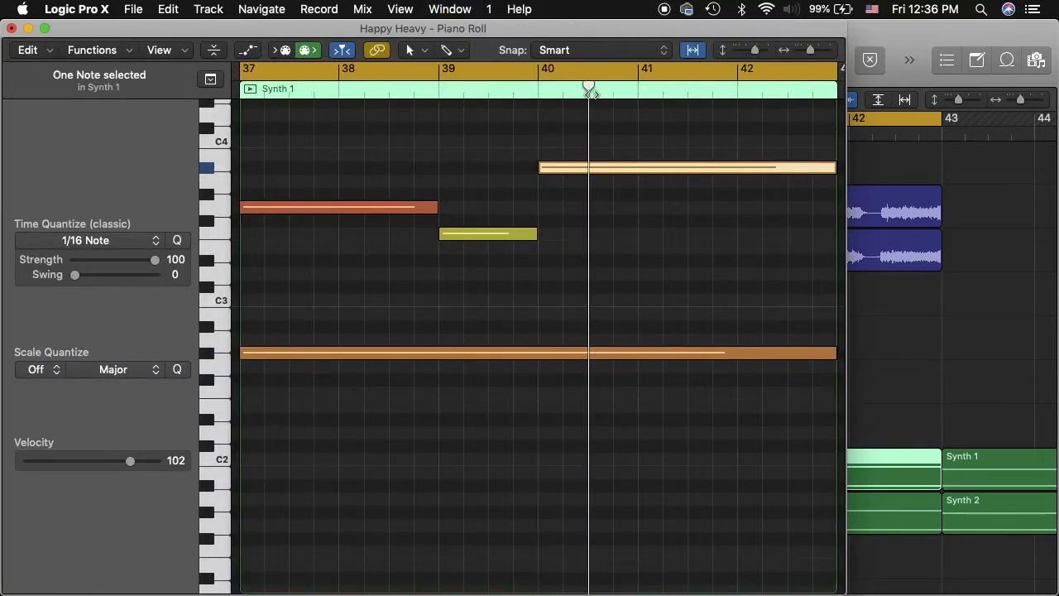
key(super+t)
key(super+w)
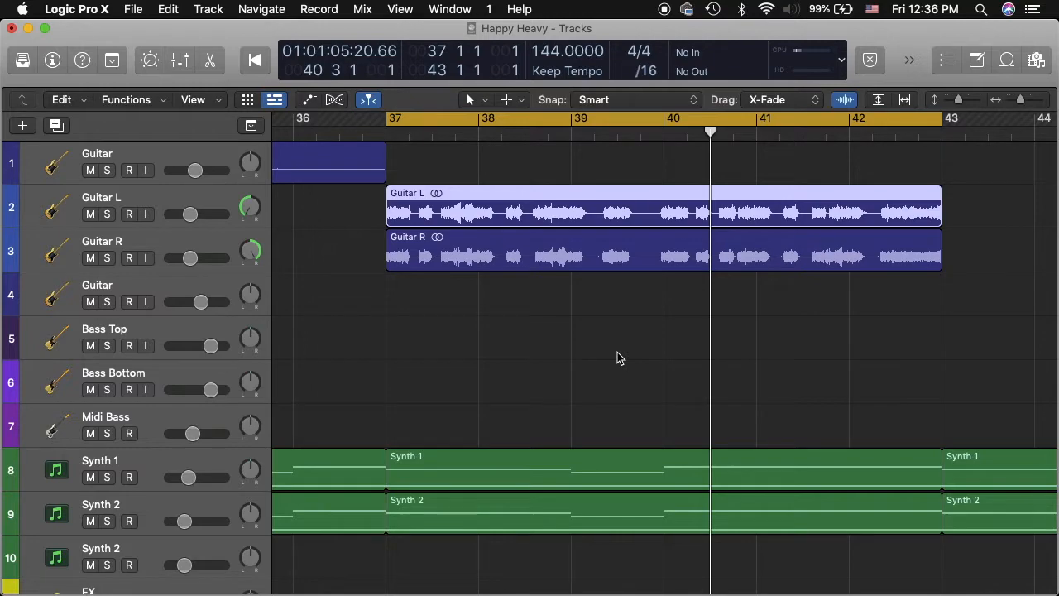
Zoom out to bars 33–49, move the playhead to bar 44, and reselect Guitar L.
key(super+Left)
scroll(617, 357, right, 3)
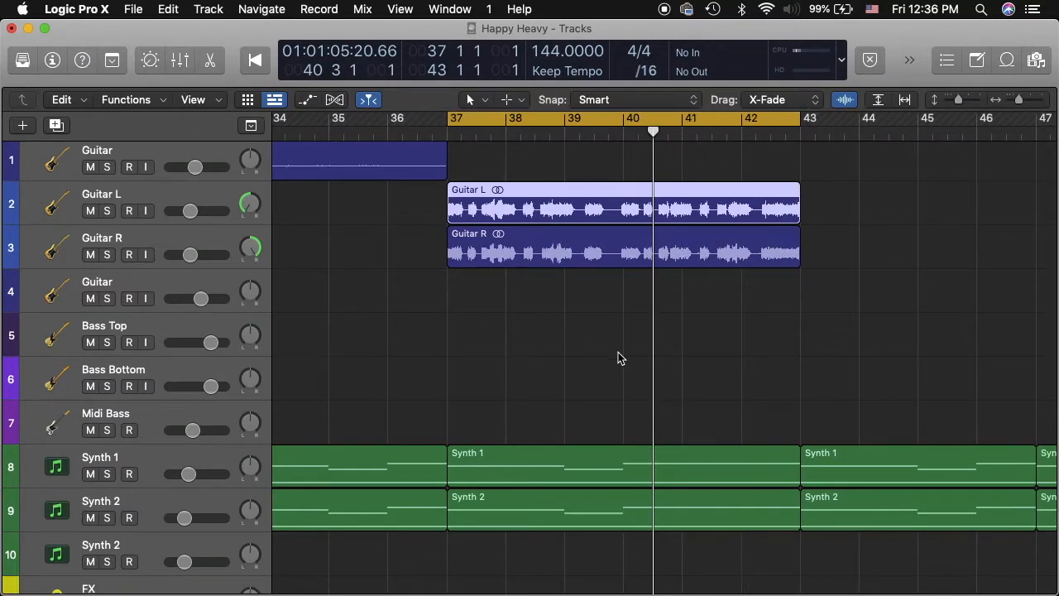
scroll(617, 358, up, 1)
key(super+Left)
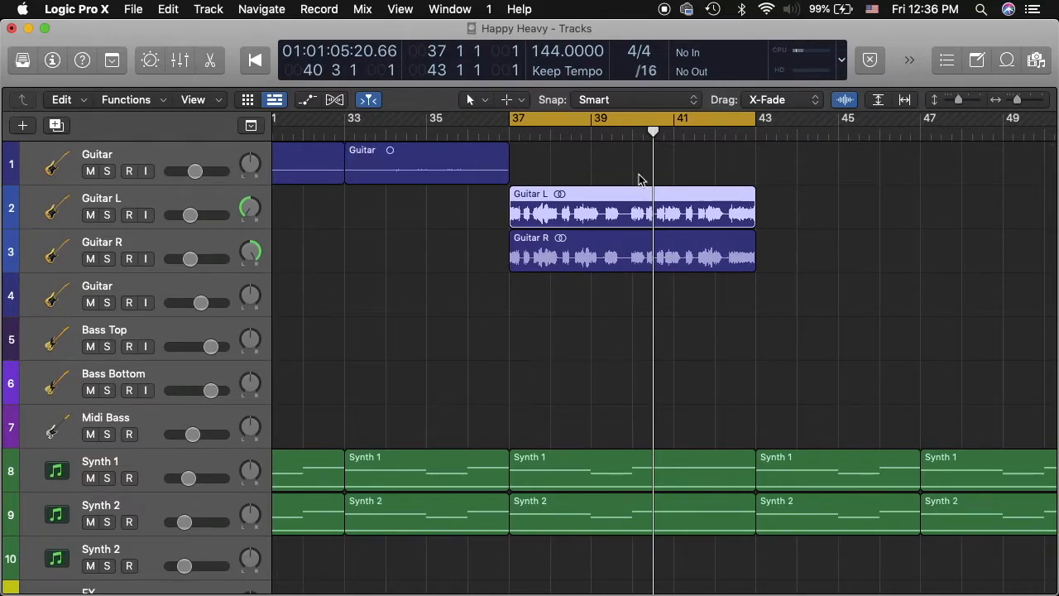
click(630, 141)
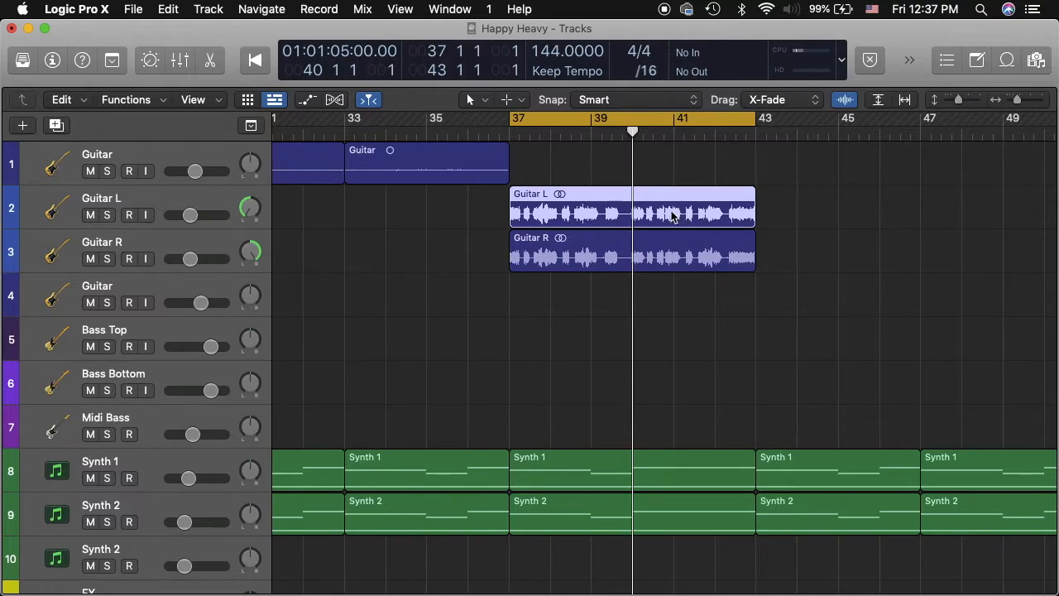
scroll(845, 268, right, 3)
click(669, 135)
click(585, 344)
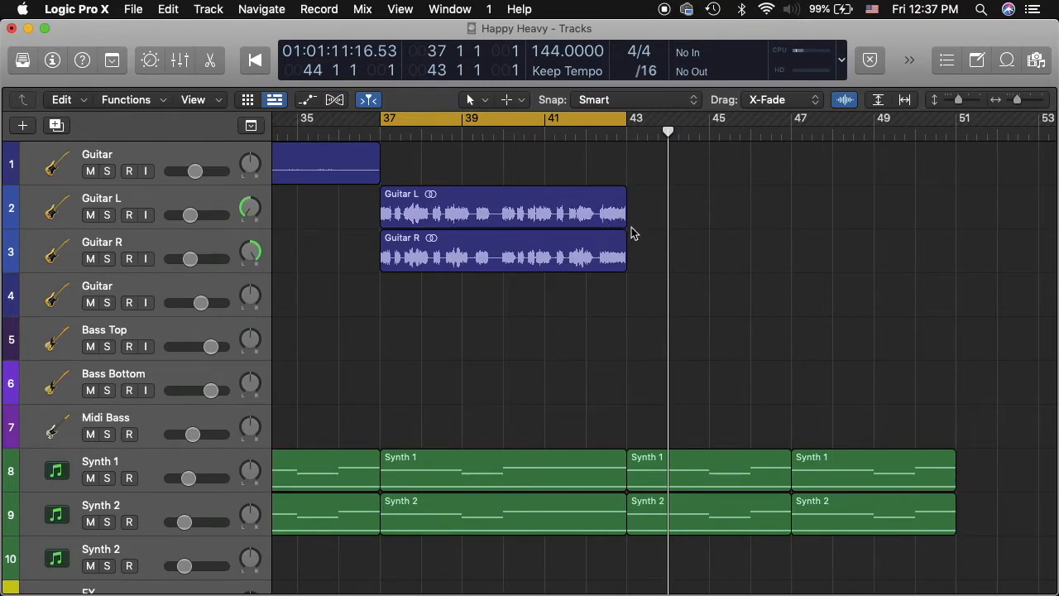
click(569, 215)
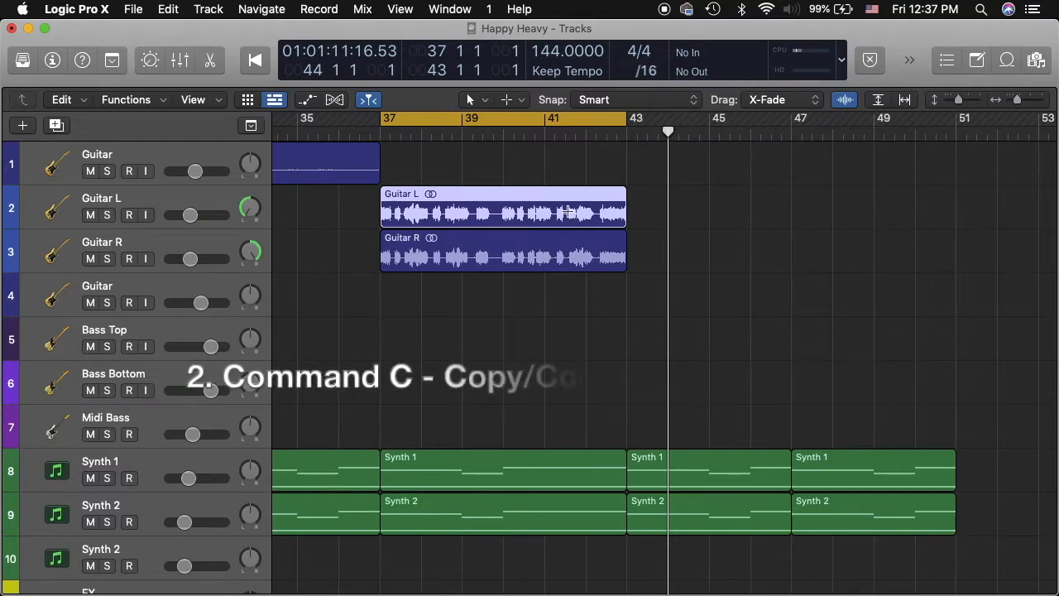
Paste the copied Guitar L region onto the Voice Over track, then undo the paste.
scroll(725, 255, down, 10)
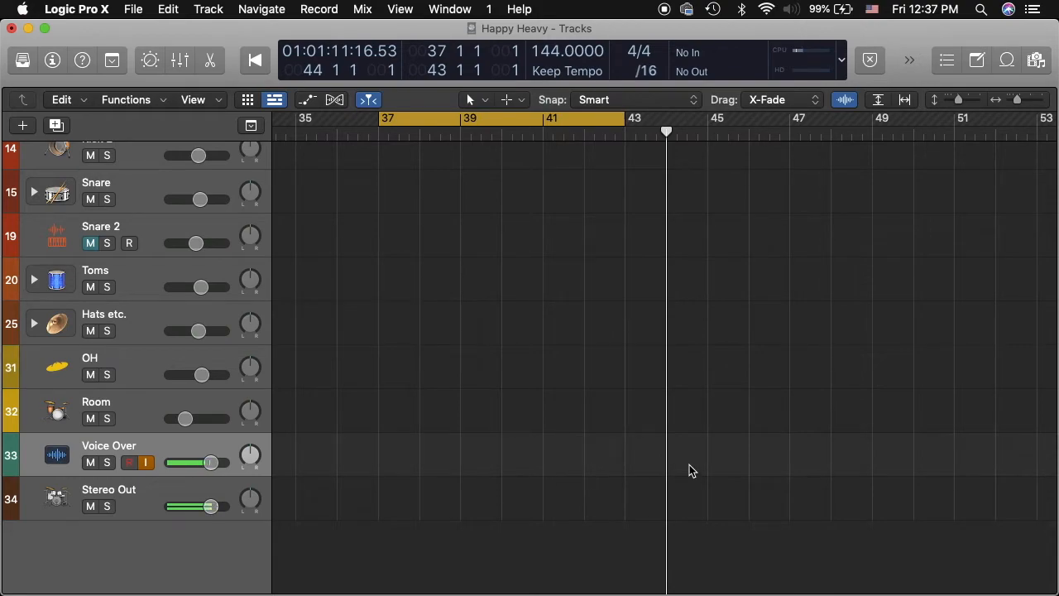
key(super+v)
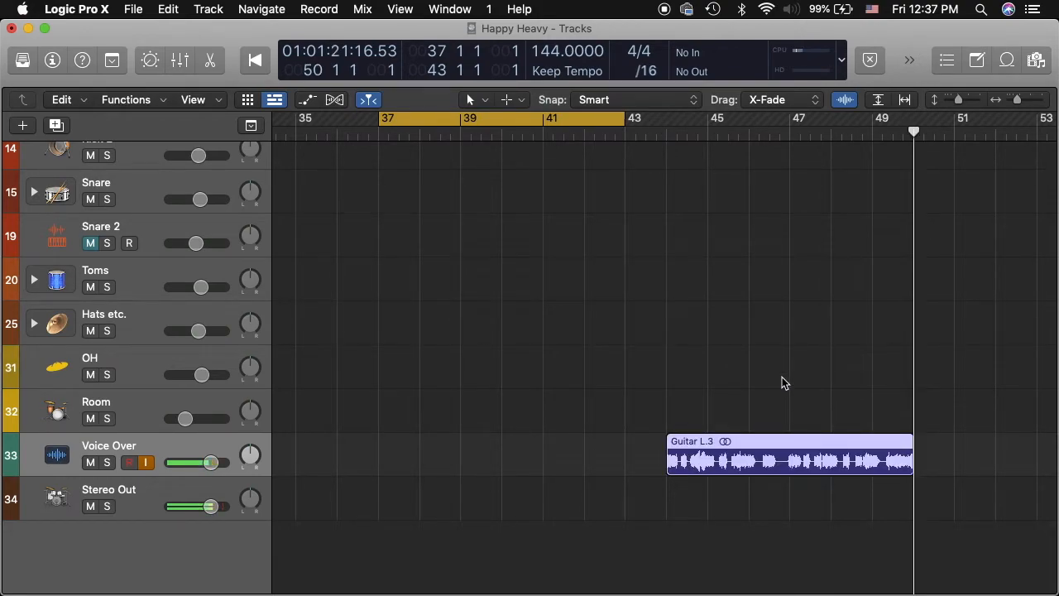
key(super+z)
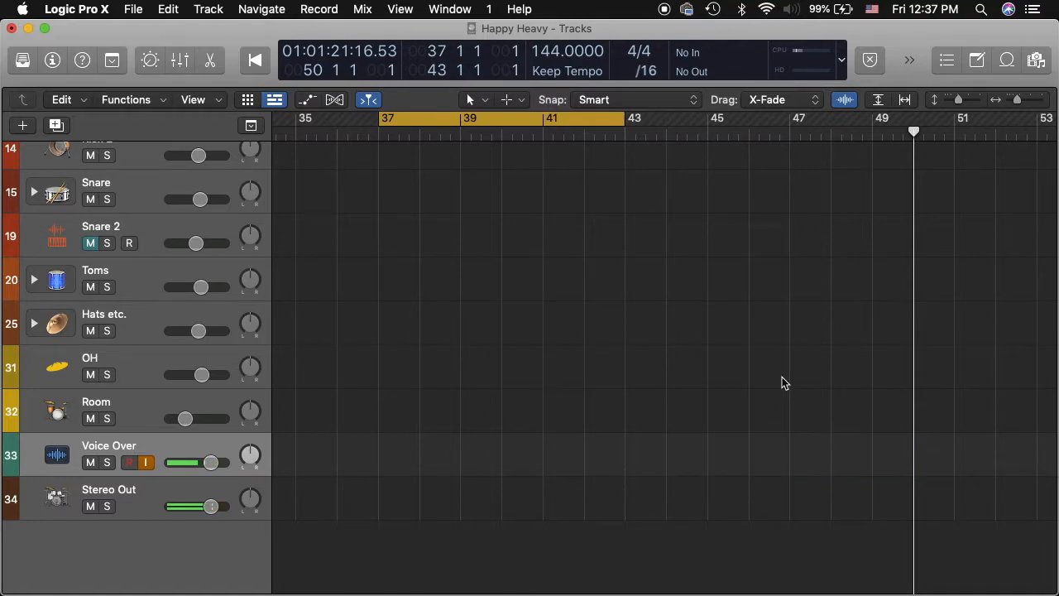
Option-drag a copy of Guitar L onto the Bass Top track at bar 44, then undo it.
scroll(783, 383, up, 10)
click(627, 134)
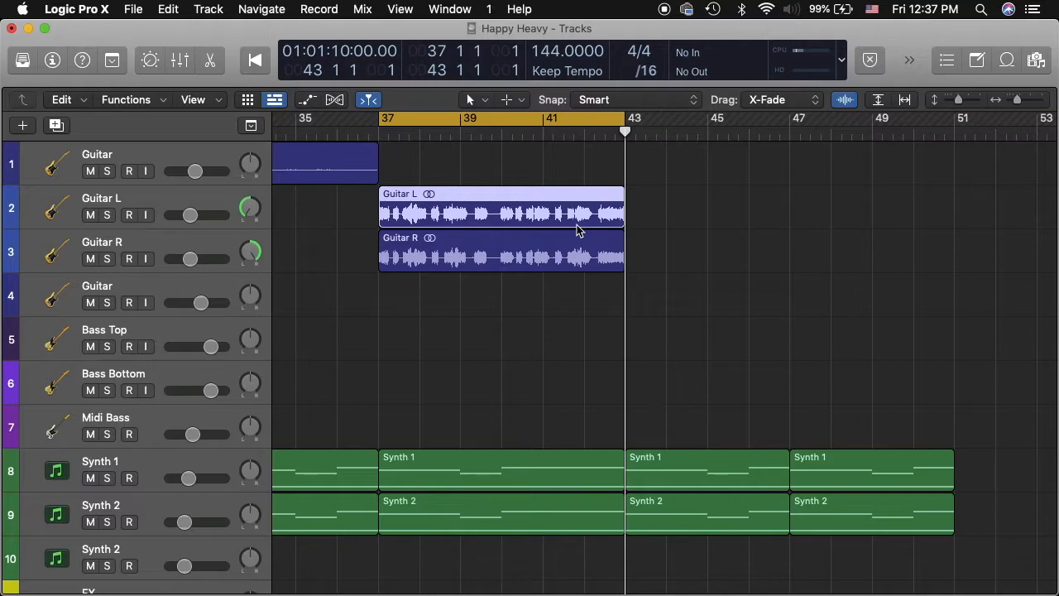
drag(580, 229, 854, 335)
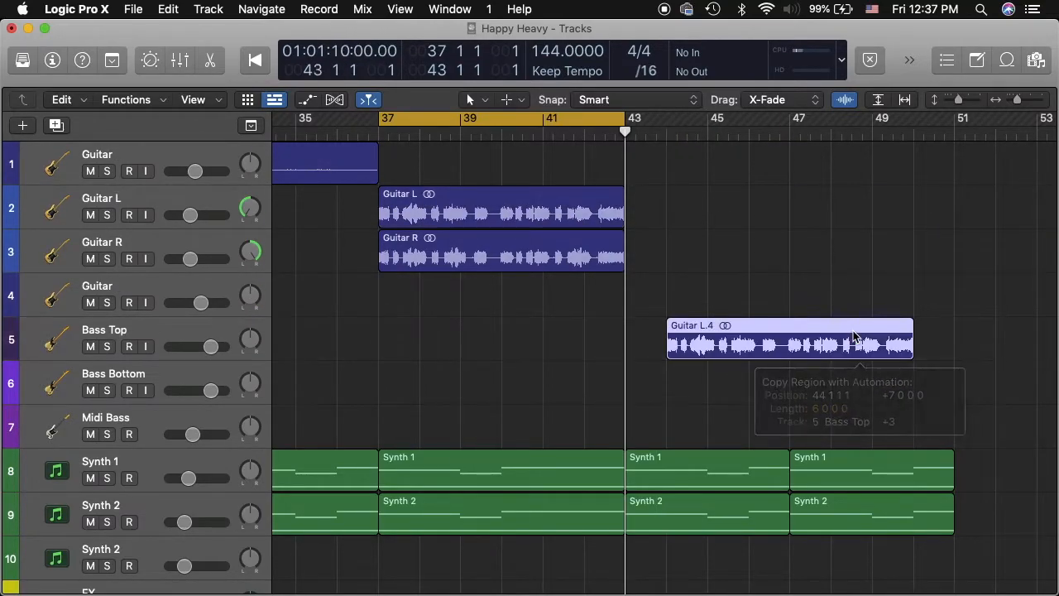
key(super+z)
In the Mixer, inspect the VBC FG-Red plug-in on Ko17-18 and copy it onto Ko19-20.
scroll(596, 355, down, 3)
key(x)
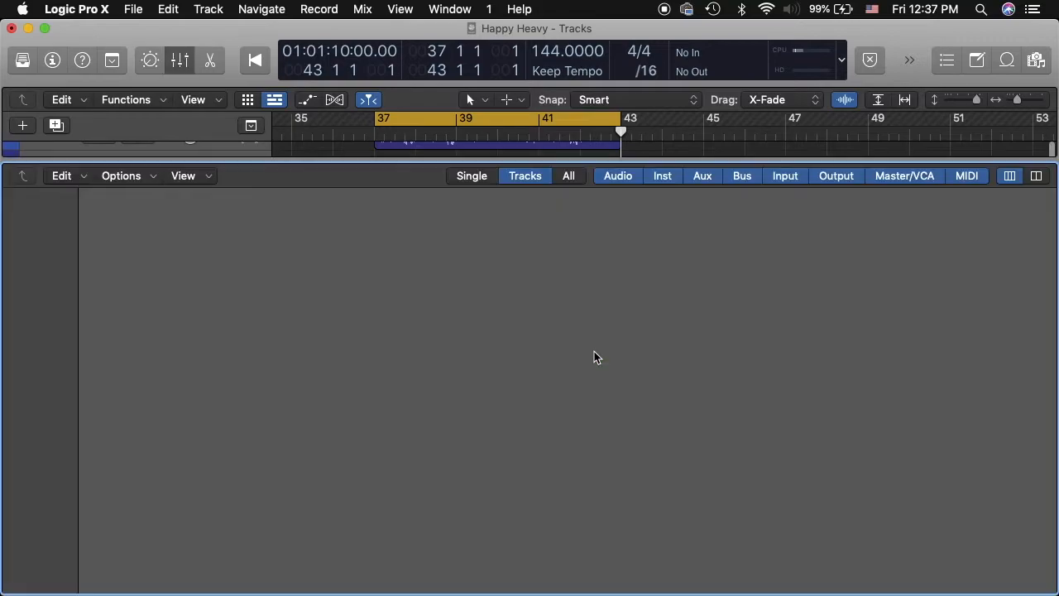
scroll(571, 354, up, 5)
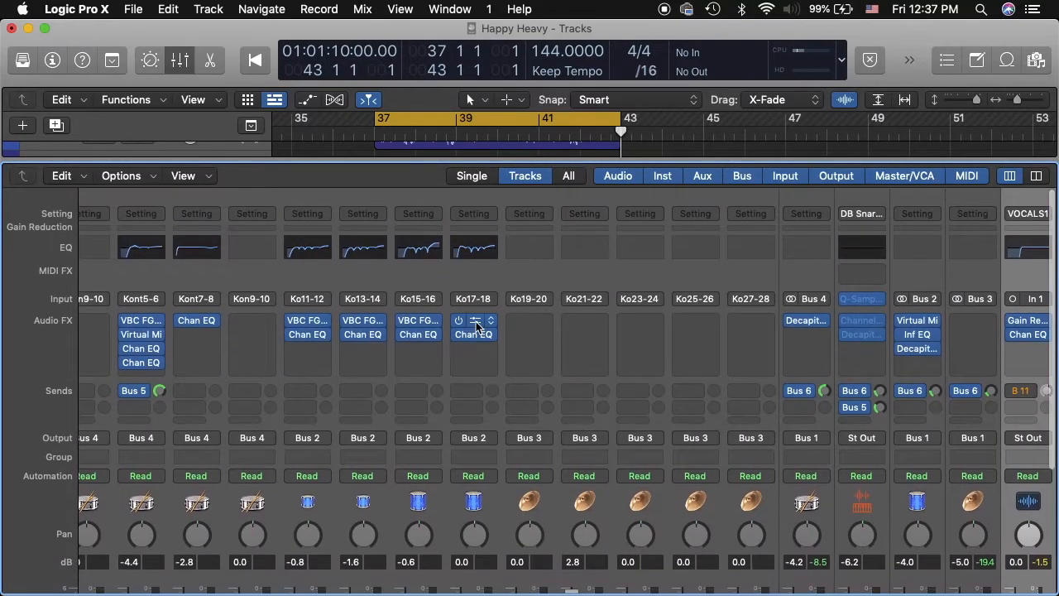
click(476, 327)
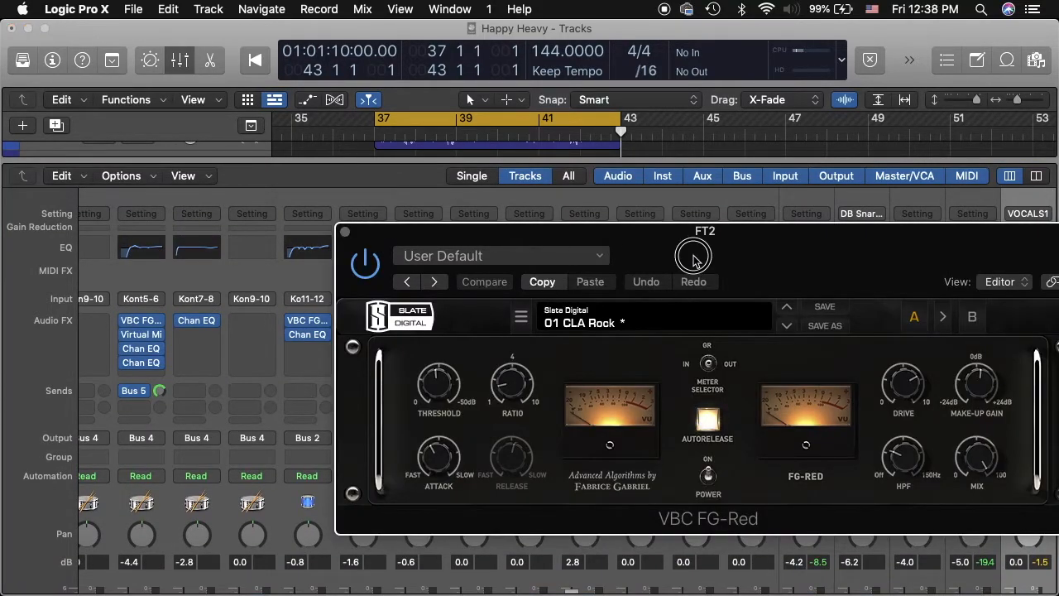
drag(694, 258, 506, 201)
click(155, 172)
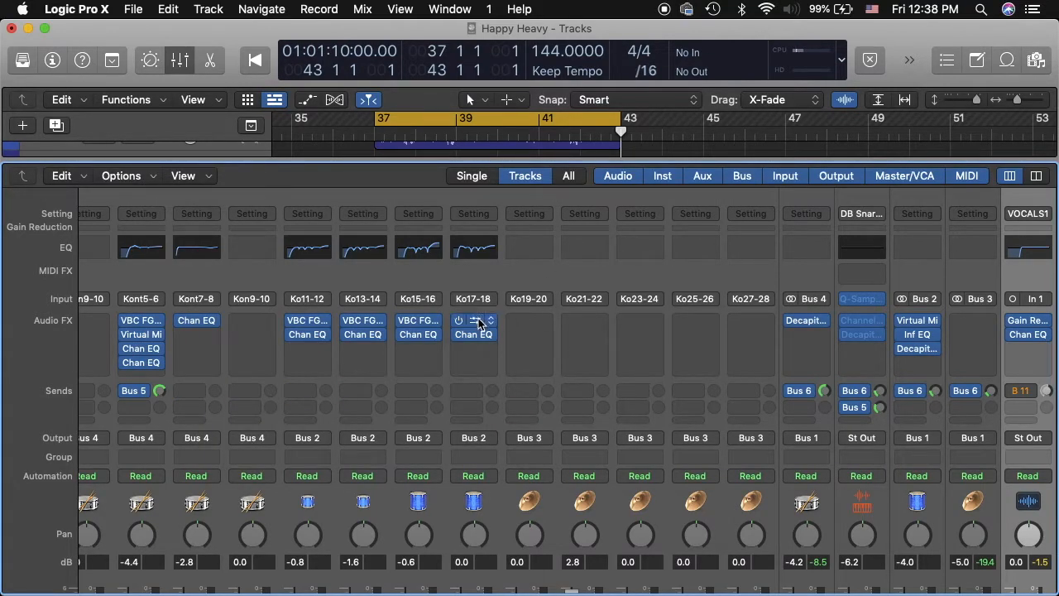
drag(478, 323, 533, 324)
key(x)
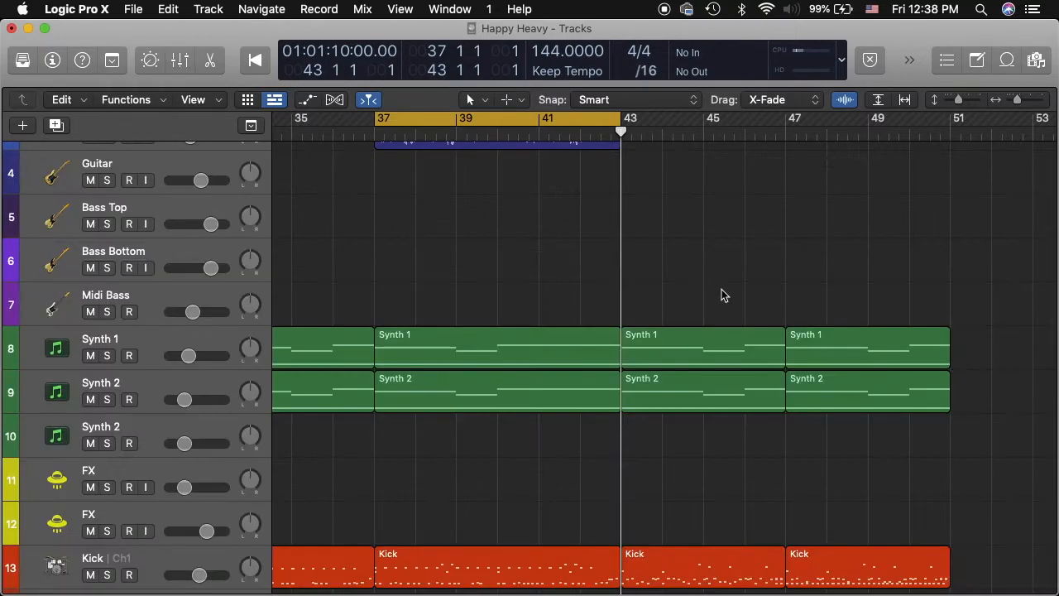
click(661, 347)
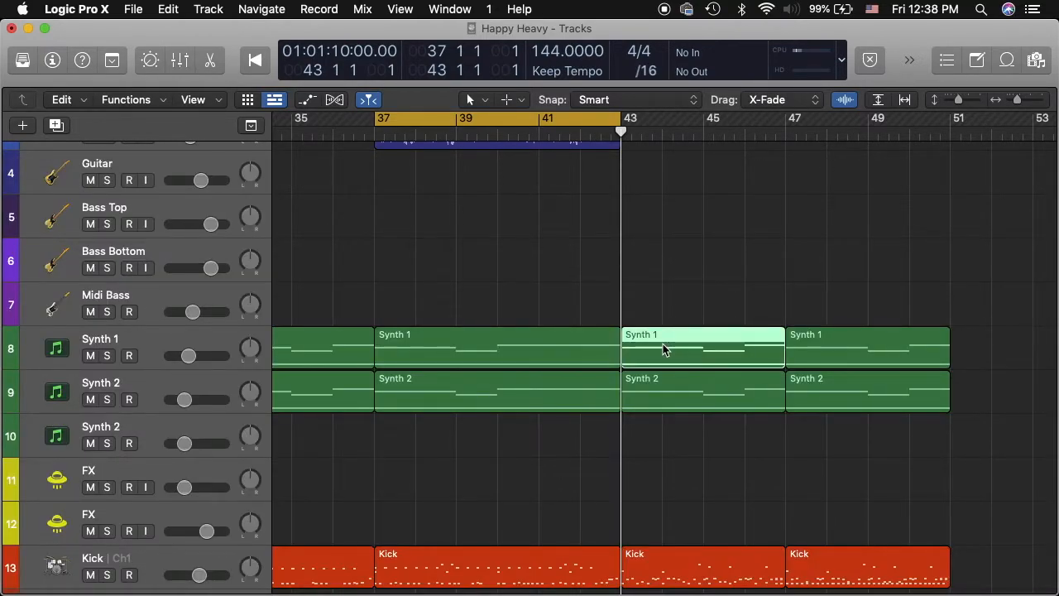
double_click(663, 349)
click(626, 214)
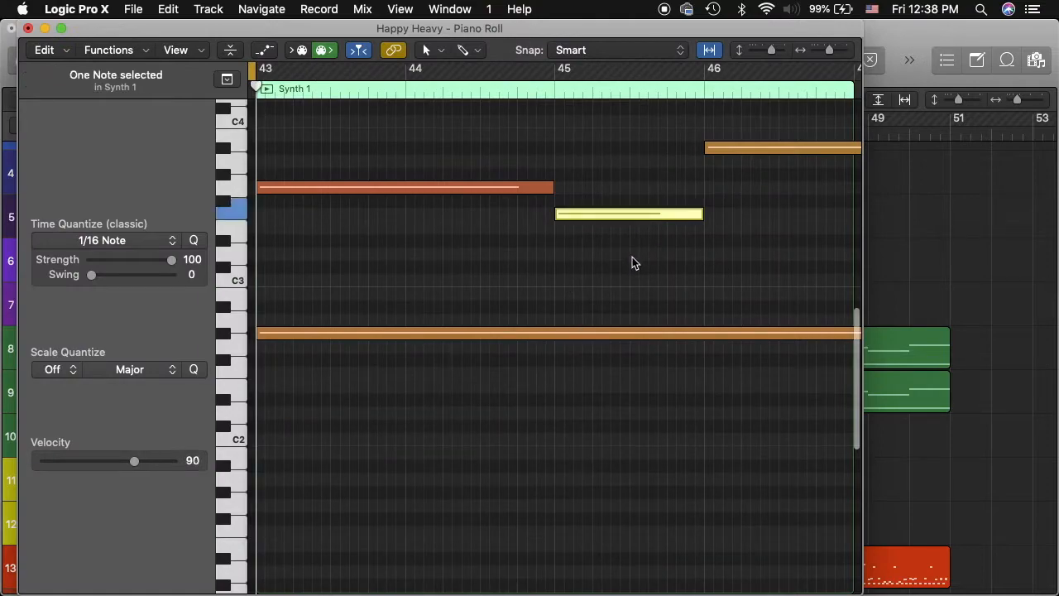
scroll(632, 256, right, 2)
drag(569, 219, 571, 254)
key(super+z)
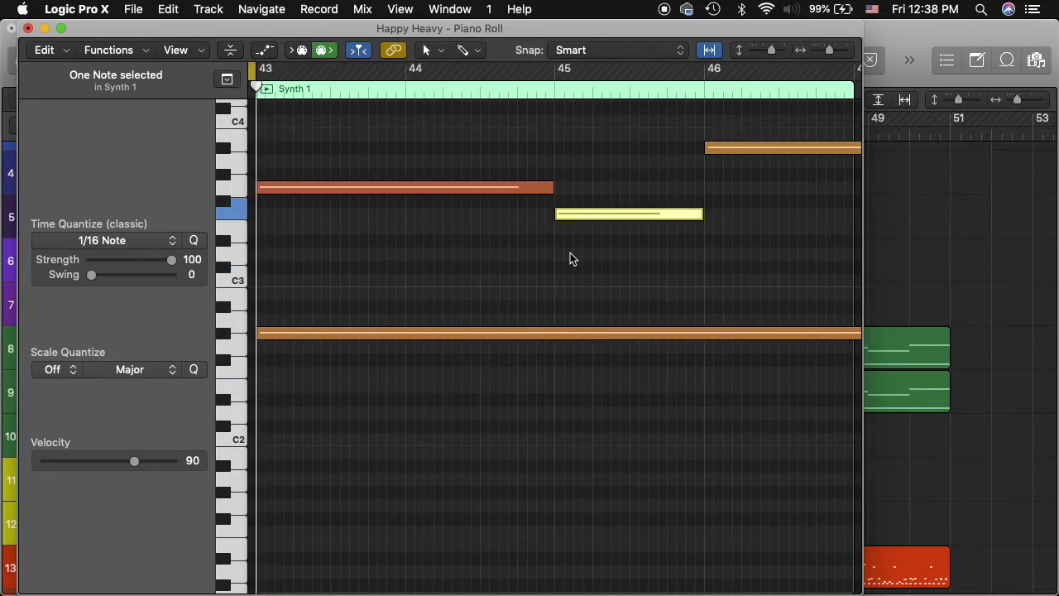
click(28, 28)
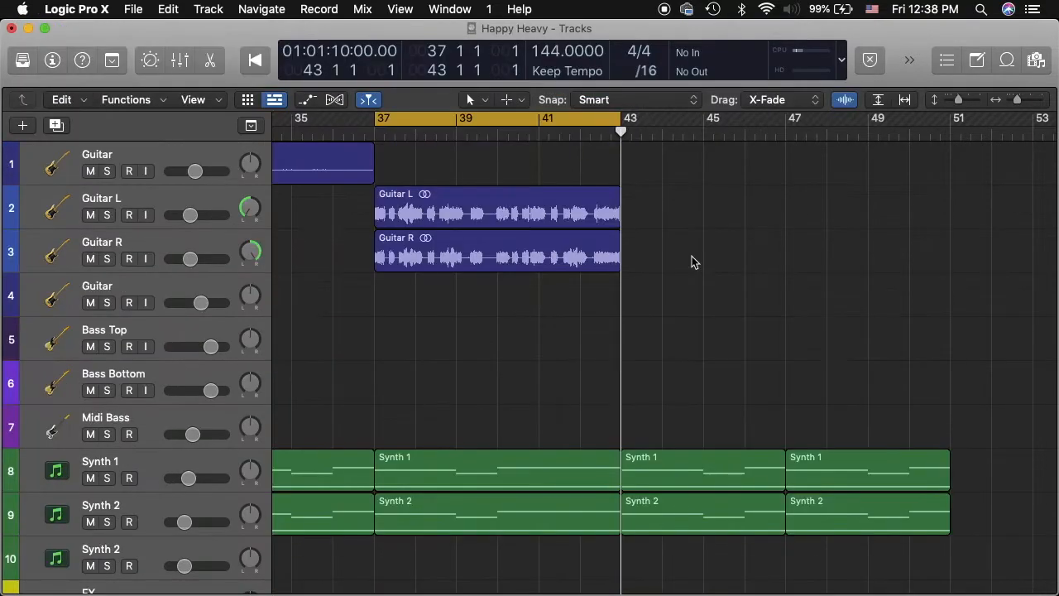
key(super+Left)
key(super+Left)
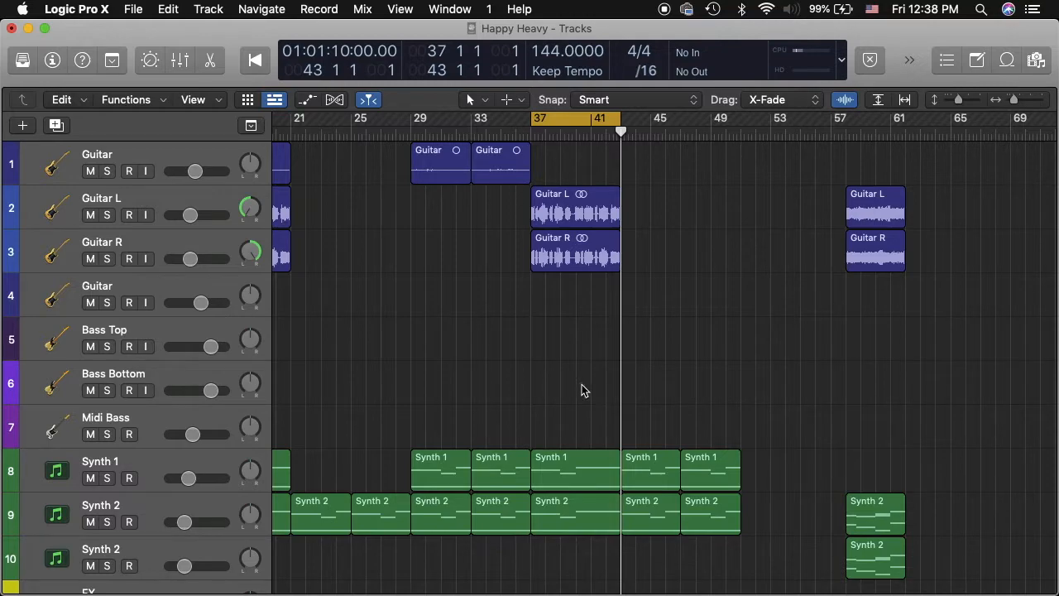
click(582, 199)
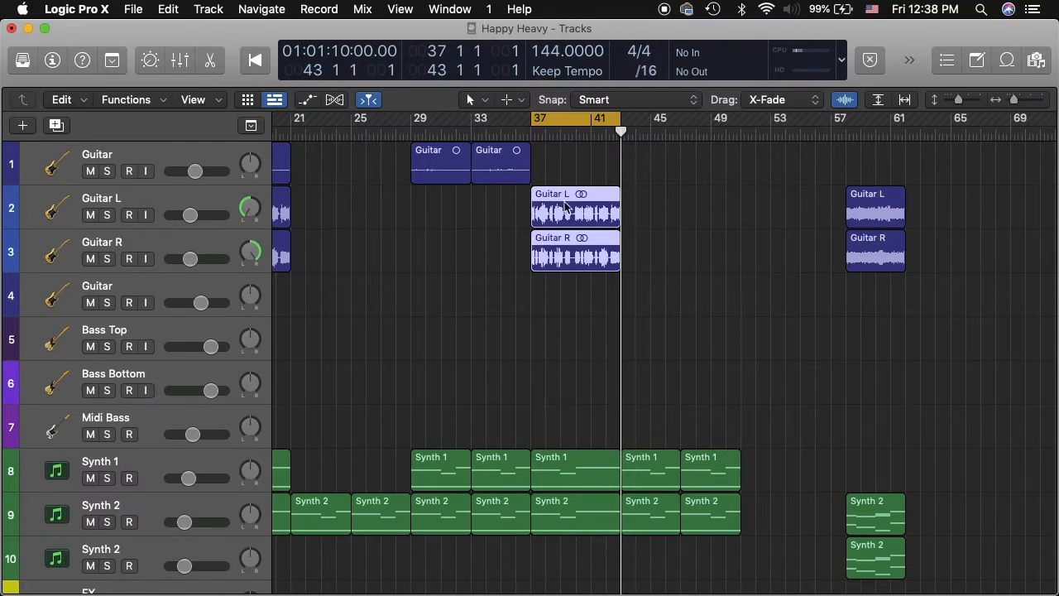
drag(579, 217, 748, 217)
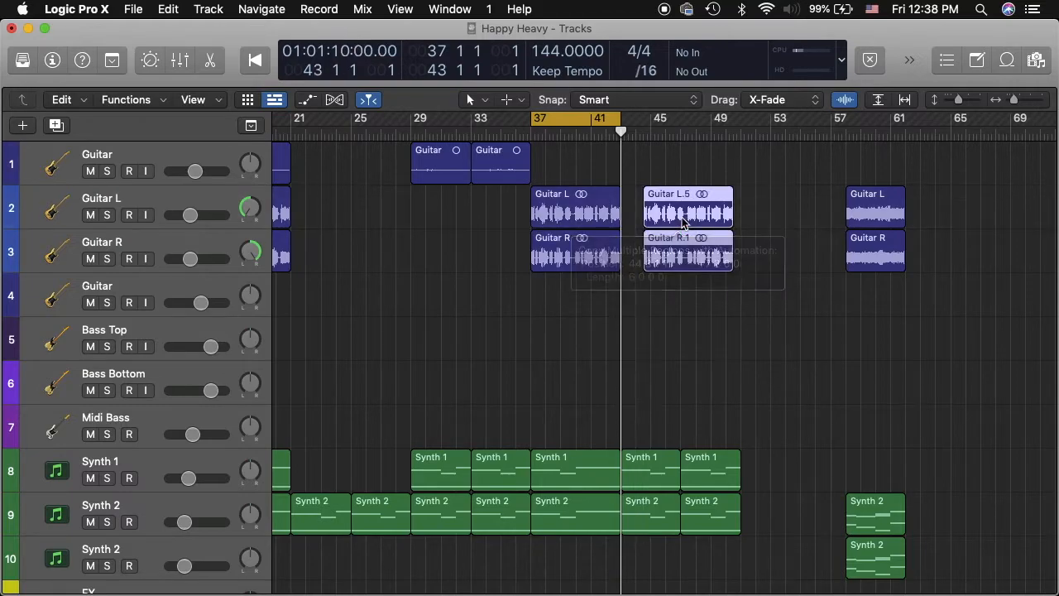
Undo the Guitar L and R region copies, deselect them, and show automation lanes.
key(super+z)
click(678, 217)
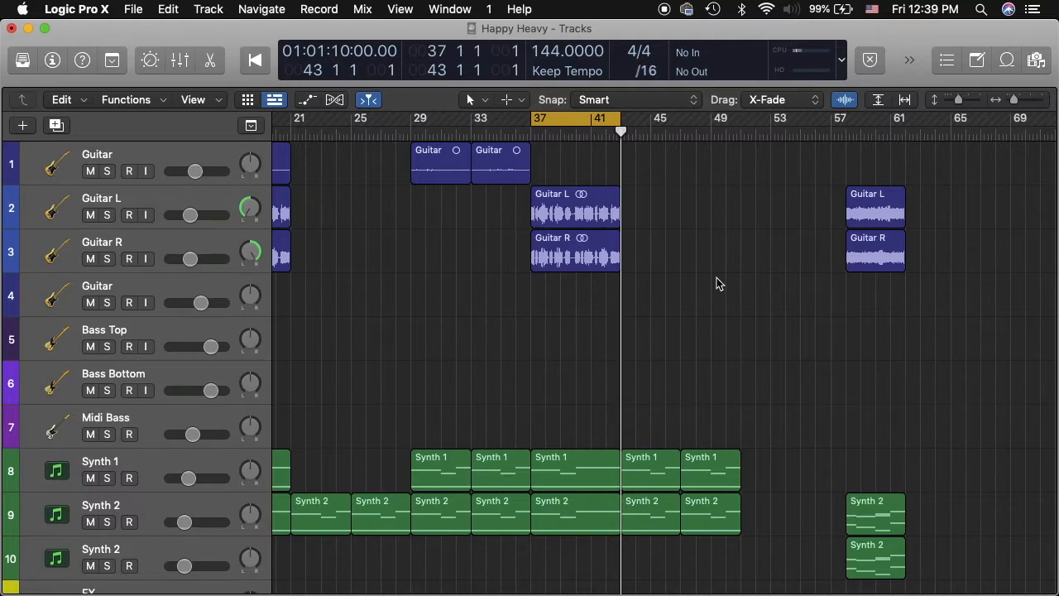
key(a)
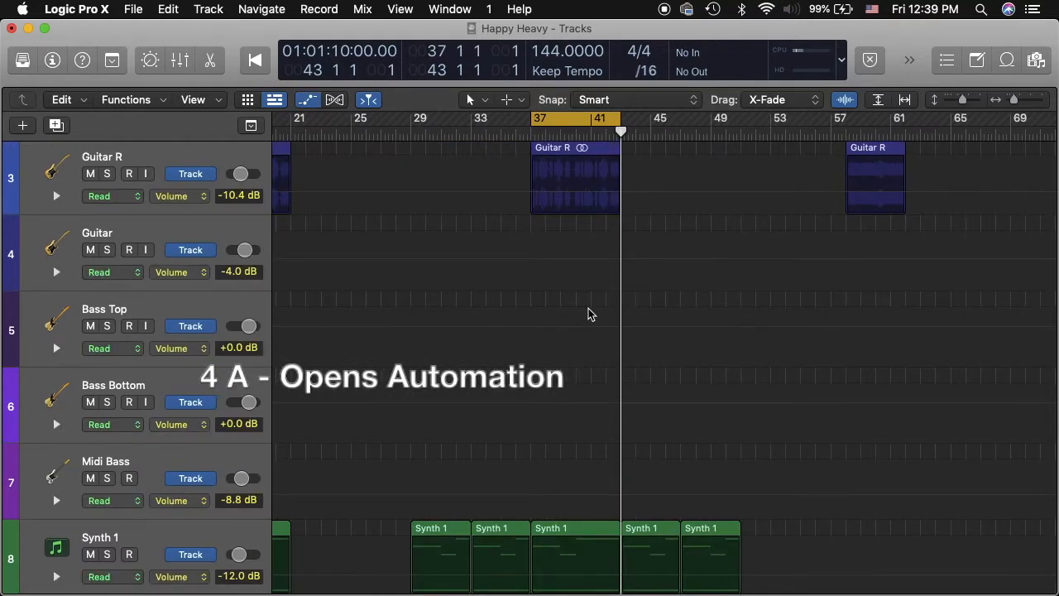
scroll(588, 308, up, 3)
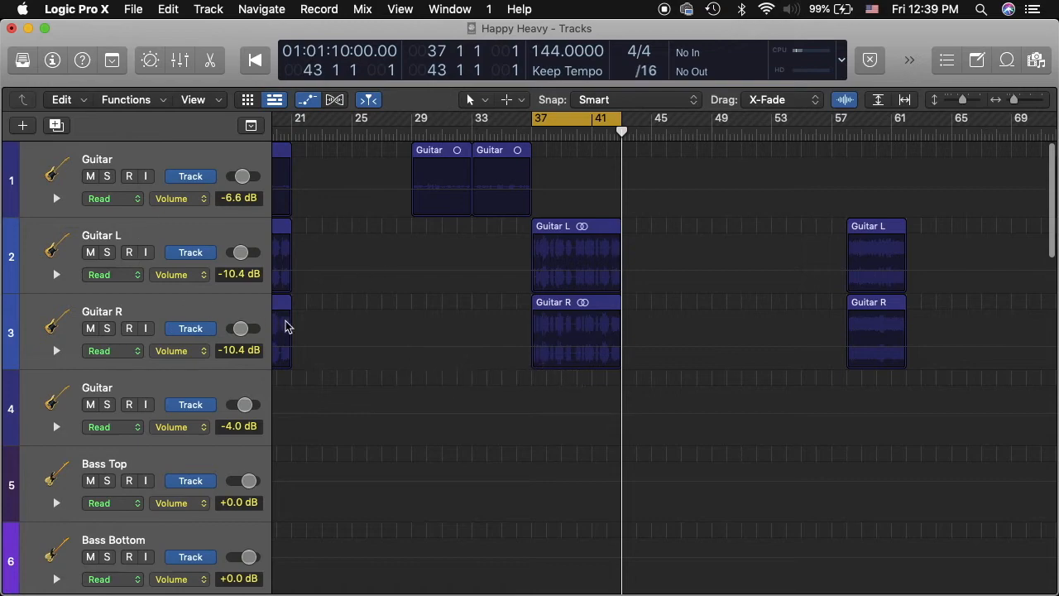
scroll(224, 286, down, 5)
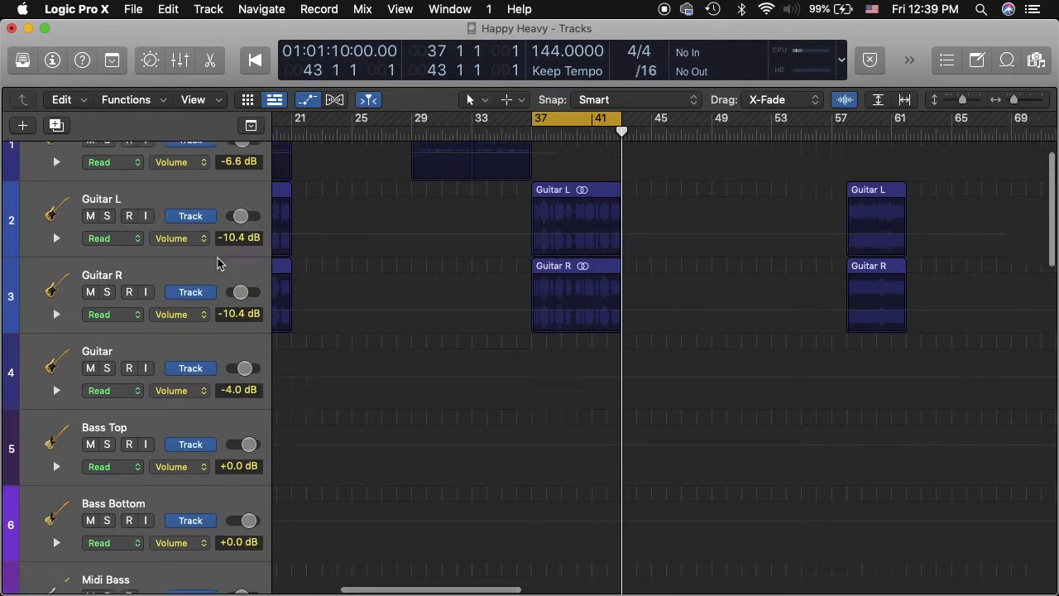
click(204, 315)
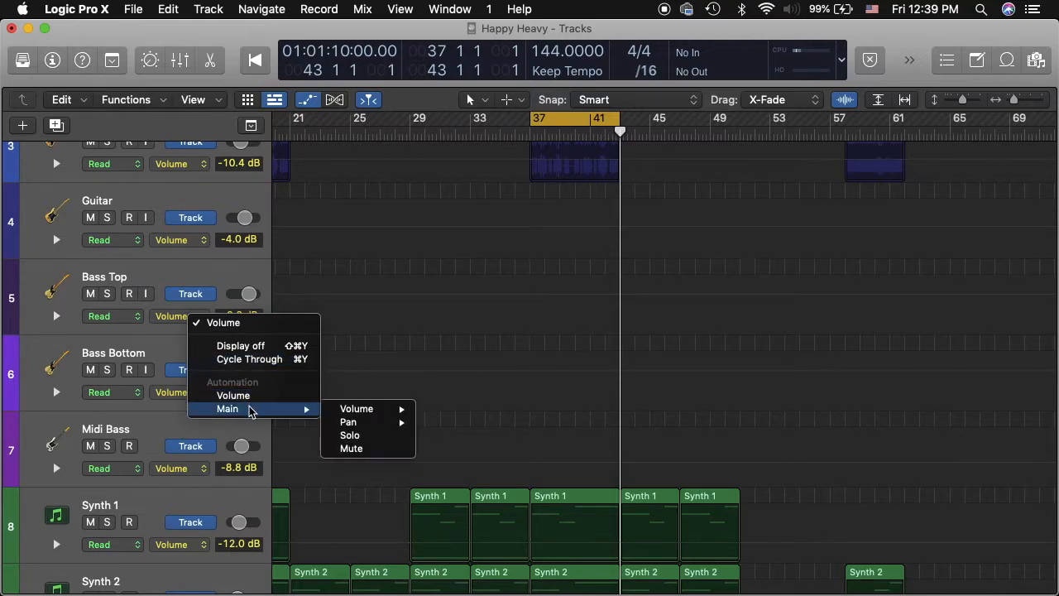
click(458, 276)
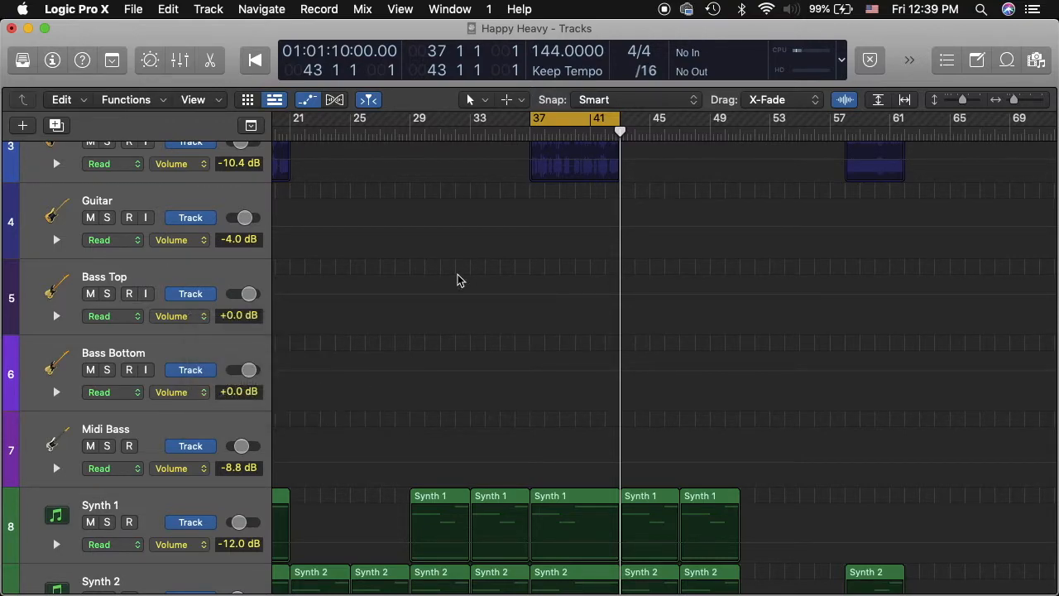
key(a)
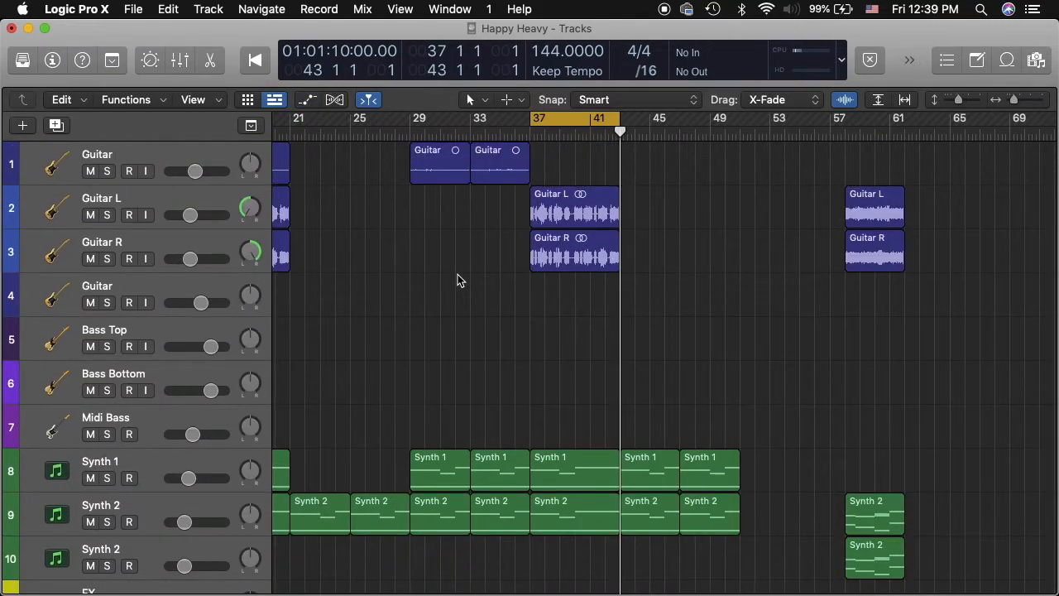
key(super+f)
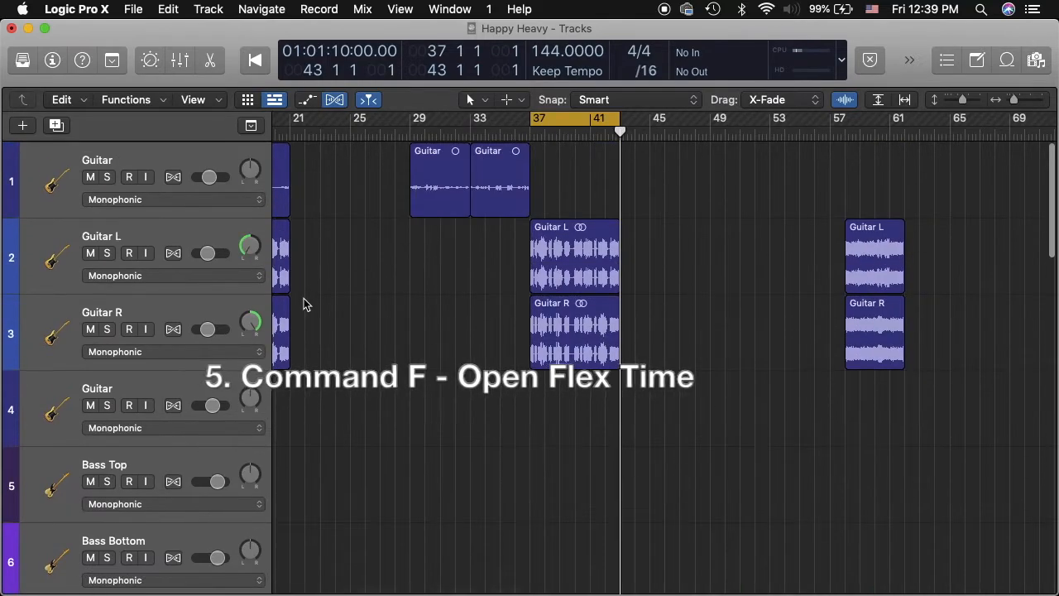
click(178, 276)
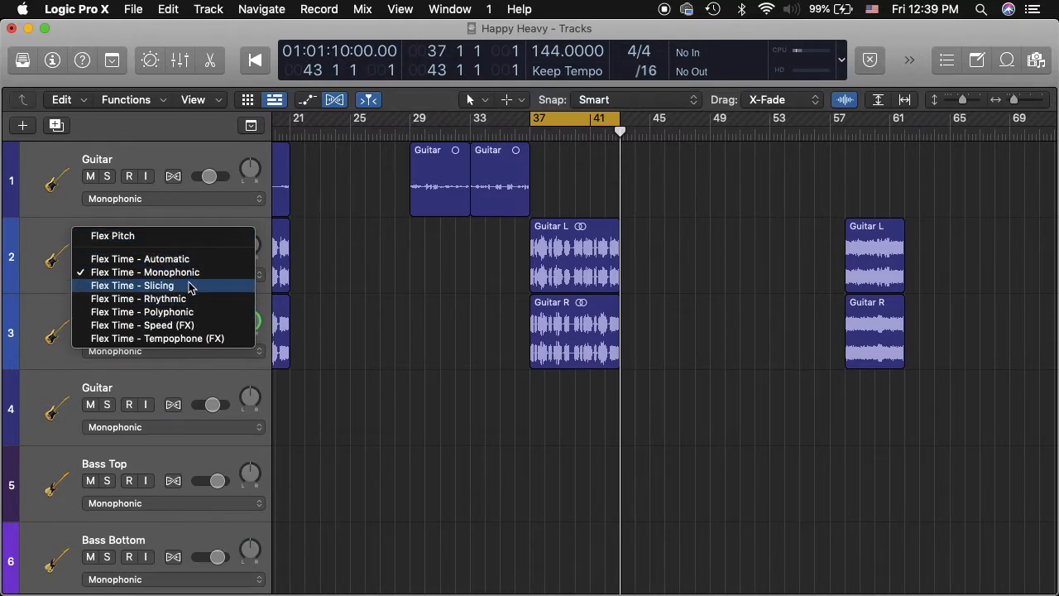
click(398, 335)
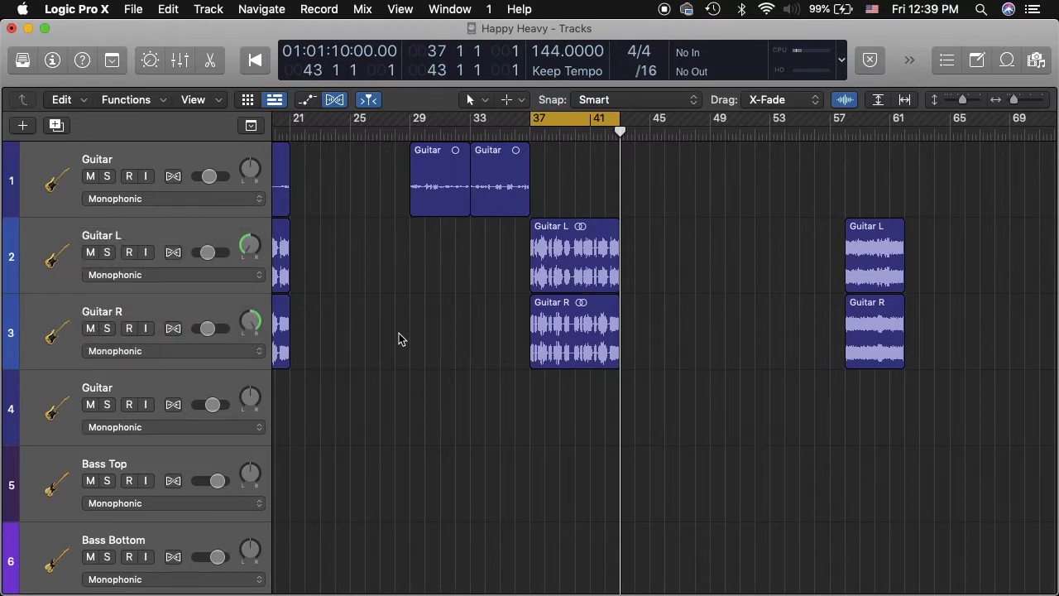
key(super+f)
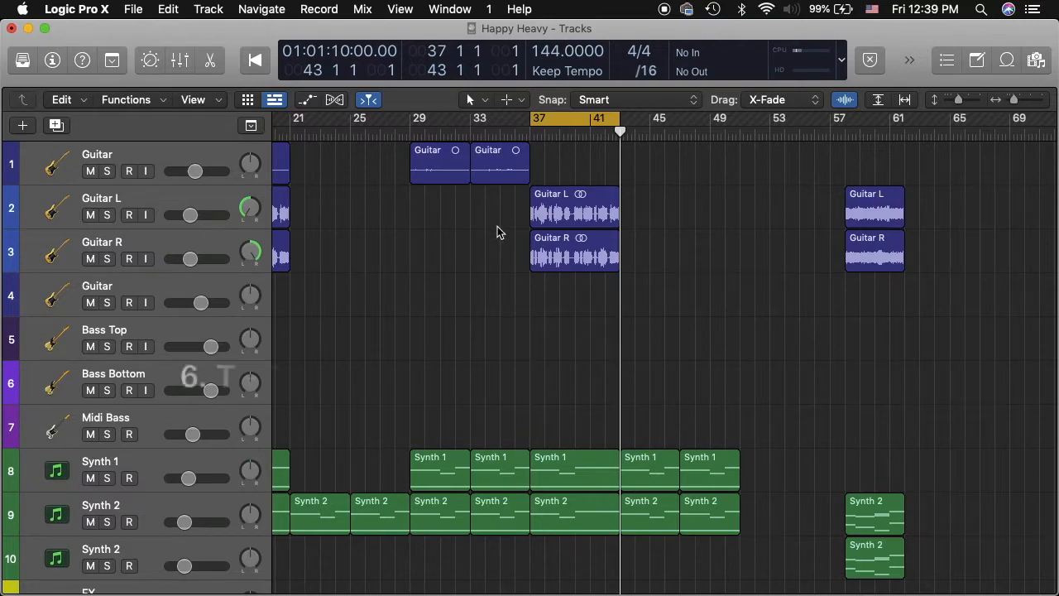
With the Fade Tool, draw a fade-out across the end of Guitar L.
key(t)
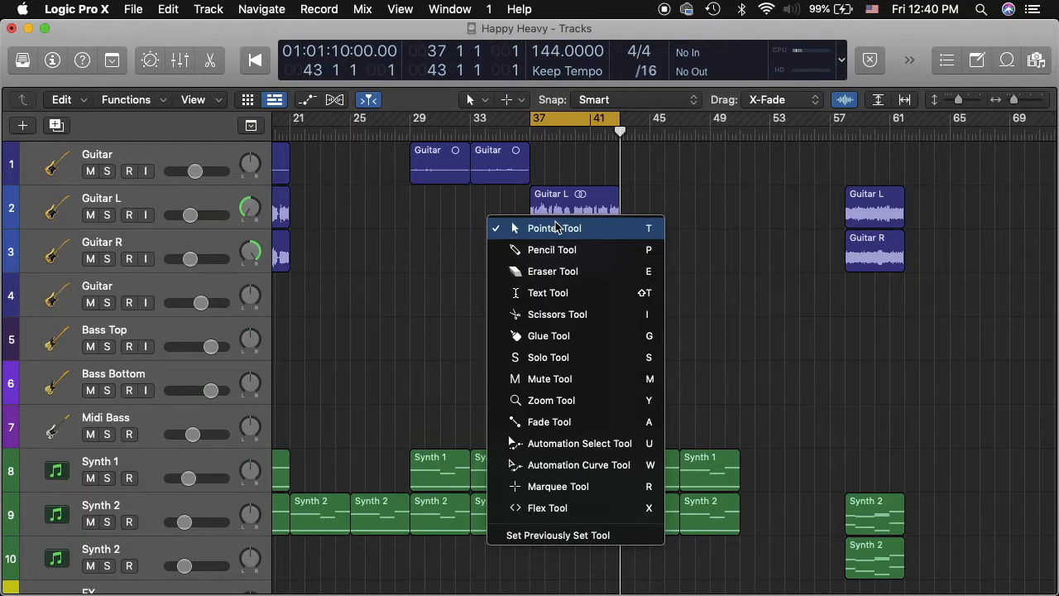
key(a)
drag(598, 201, 660, 210)
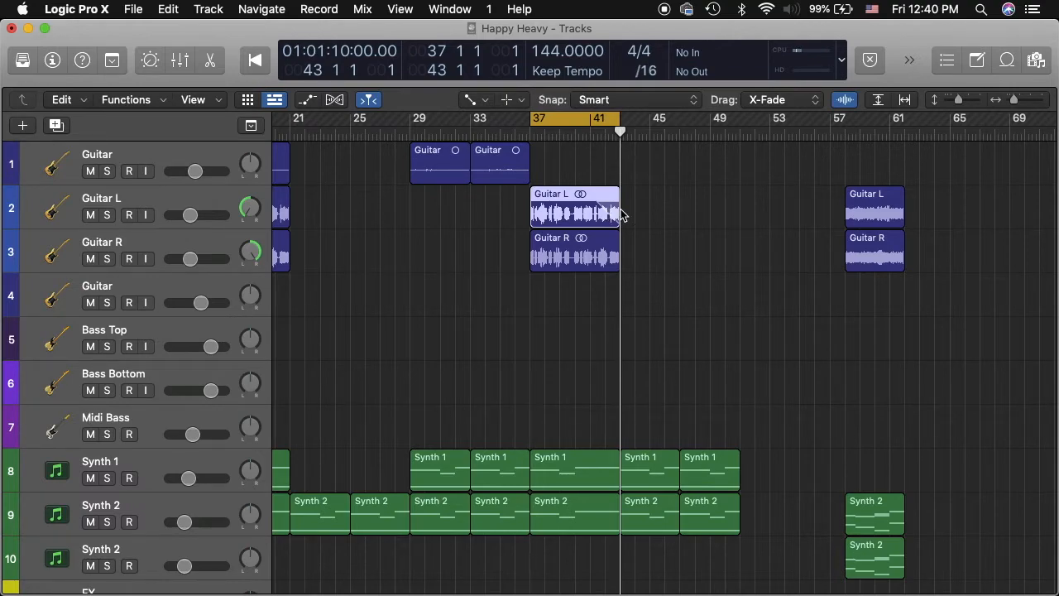
Switch back to the Pointer Tool and scroll down the track list.
key(t)
key(t)
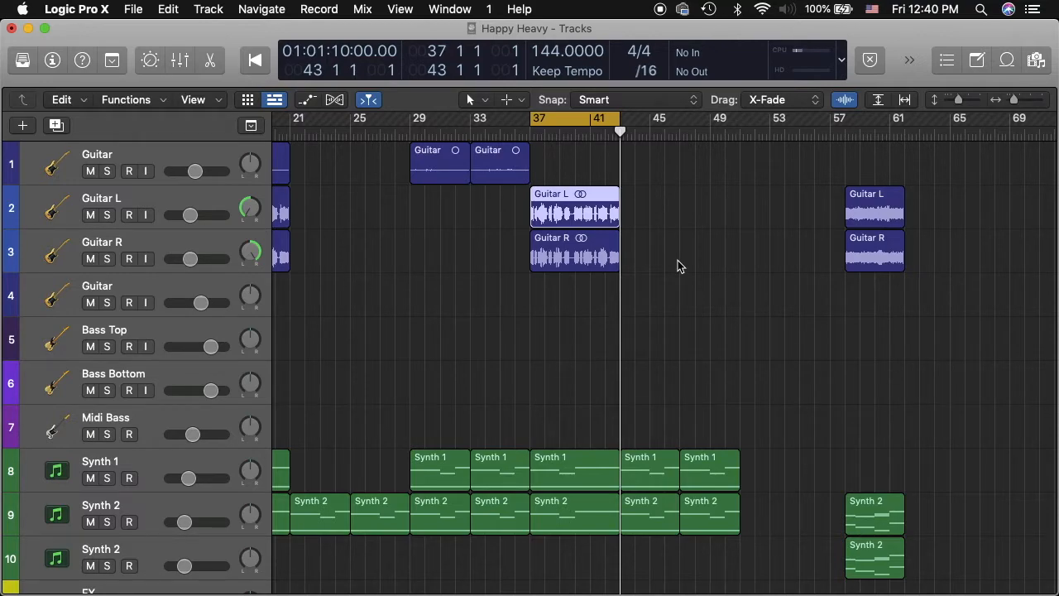
key(t)
key(t)
key(t)
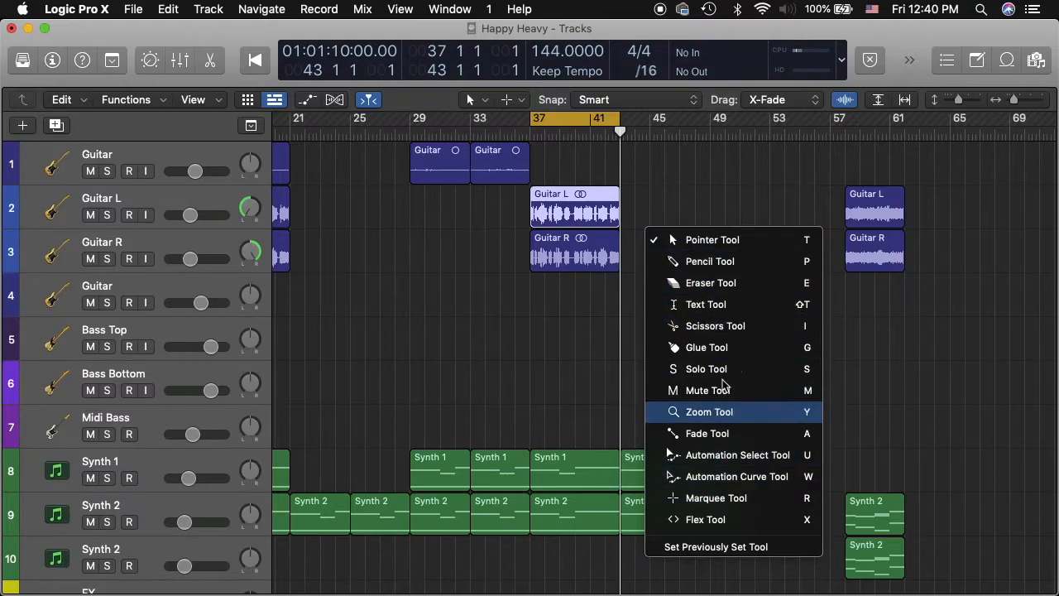
click(705, 182)
scroll(645, 249, down, 10)
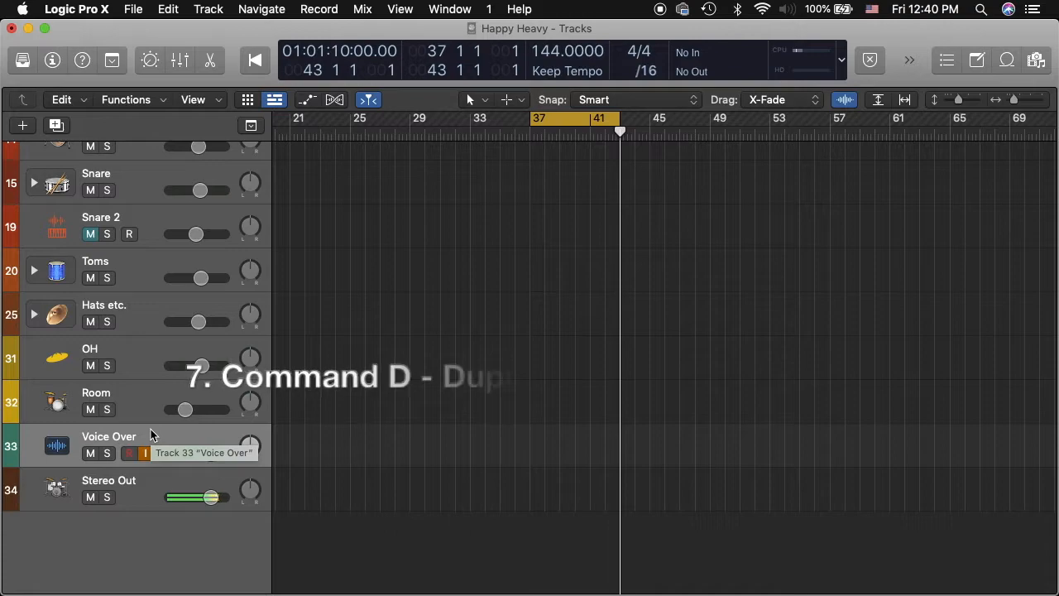
Duplicate the Voice Over track, remove the duplicate, and set the playhead to bar 40.
key(super+d)
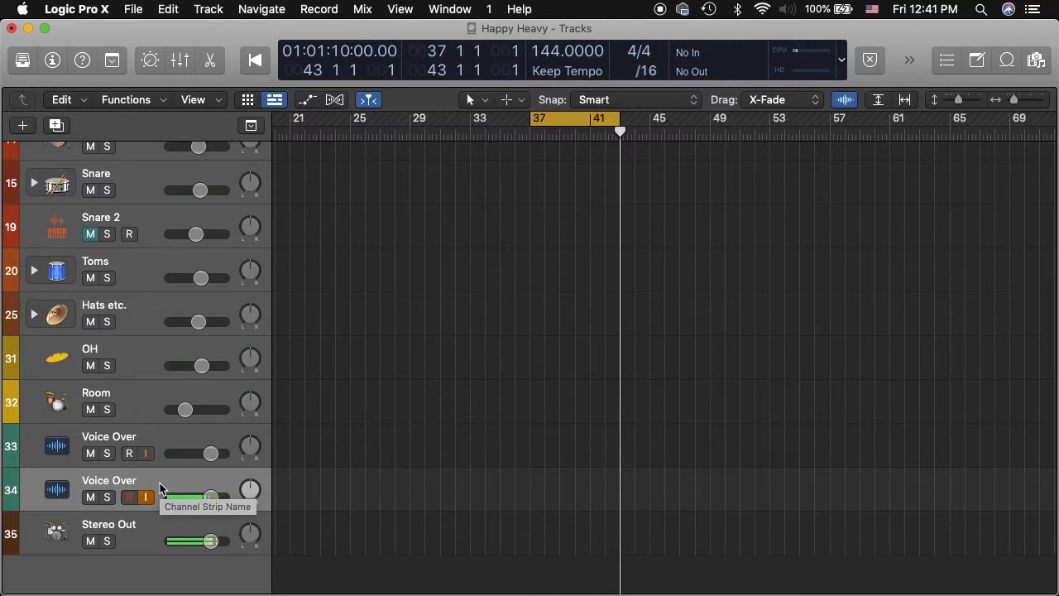
key(super+BackSpace)
scroll(484, 397, up, 15)
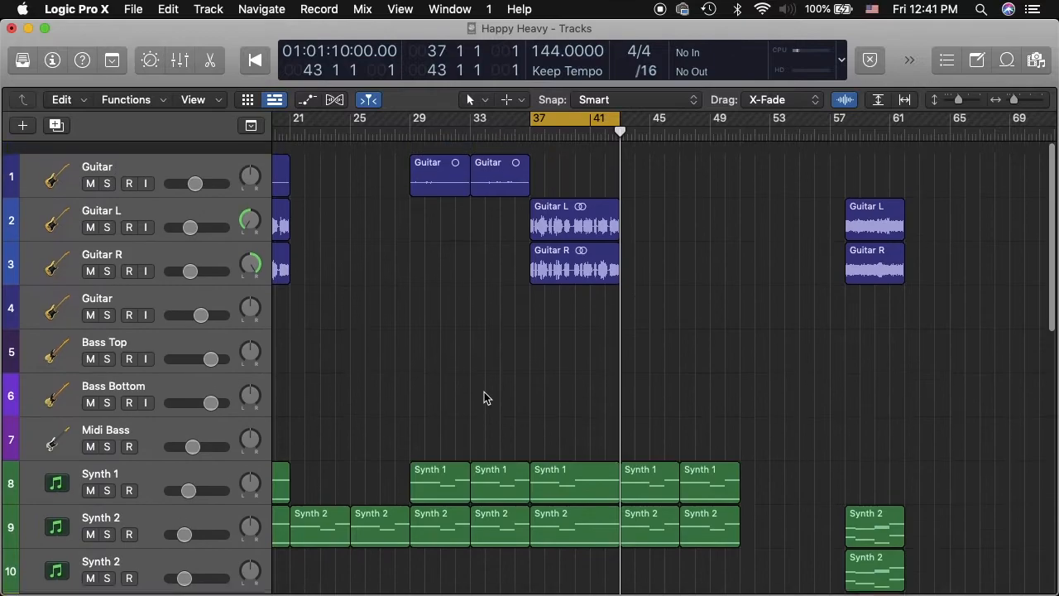
click(577, 129)
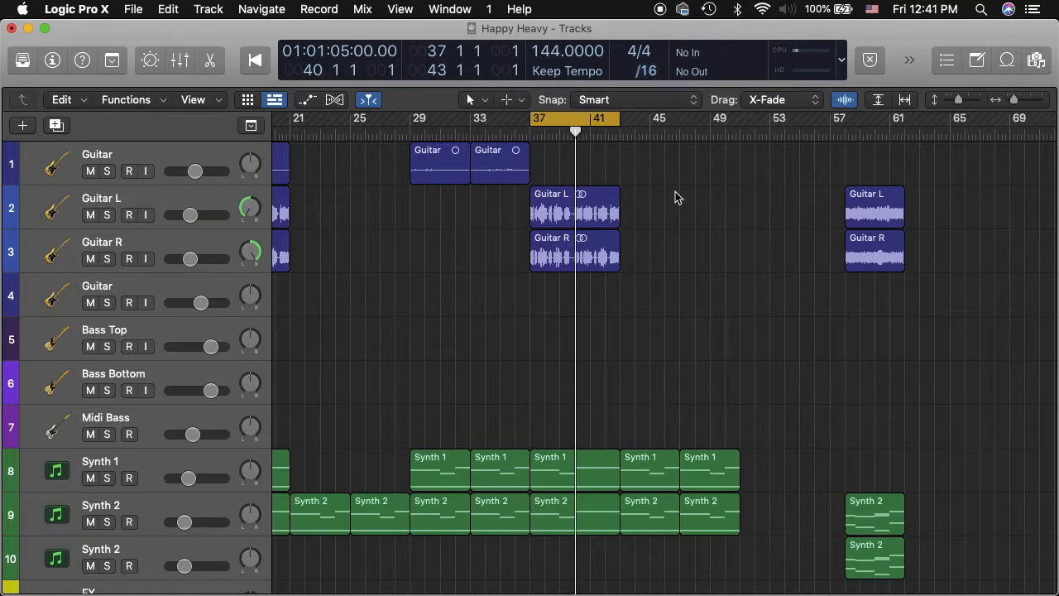
Zoom out to the whole arrangement and drag the playhead to bar 3.
key(ctrl+alt+g)
key(ctrl+alt+g)
key(super+Left)
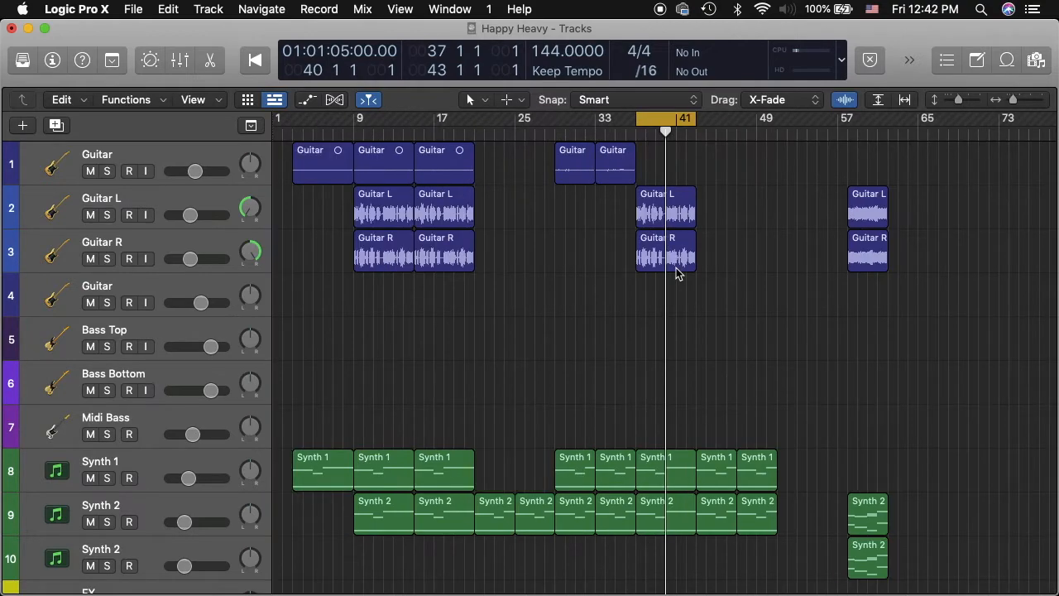
drag(277, 133, 300, 132)
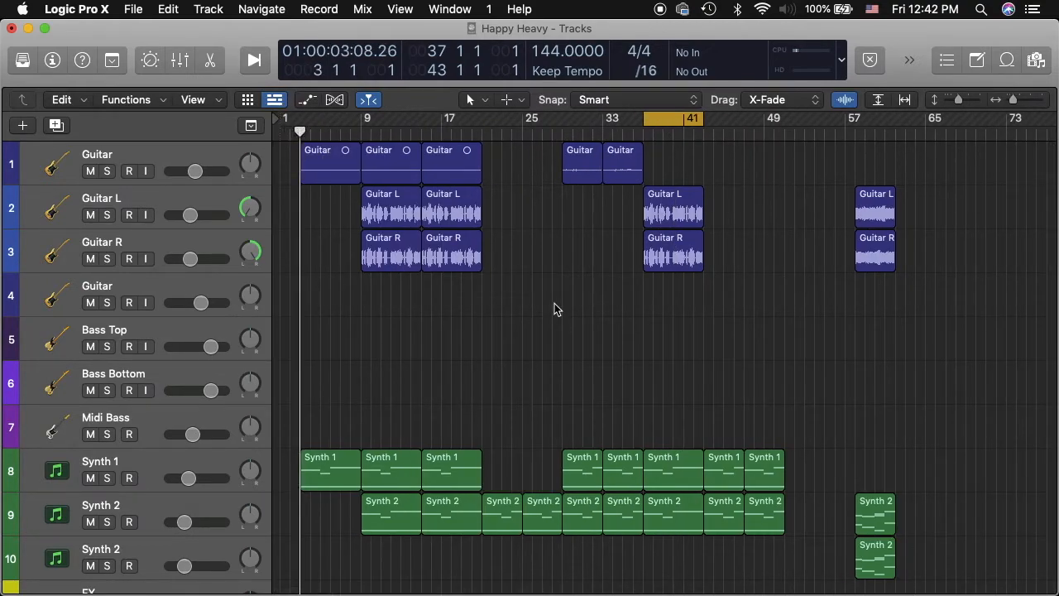
Jump to bar 1, step forward to bar 37, zoom in, and start cycle playback.
key(comma)
key(comma)
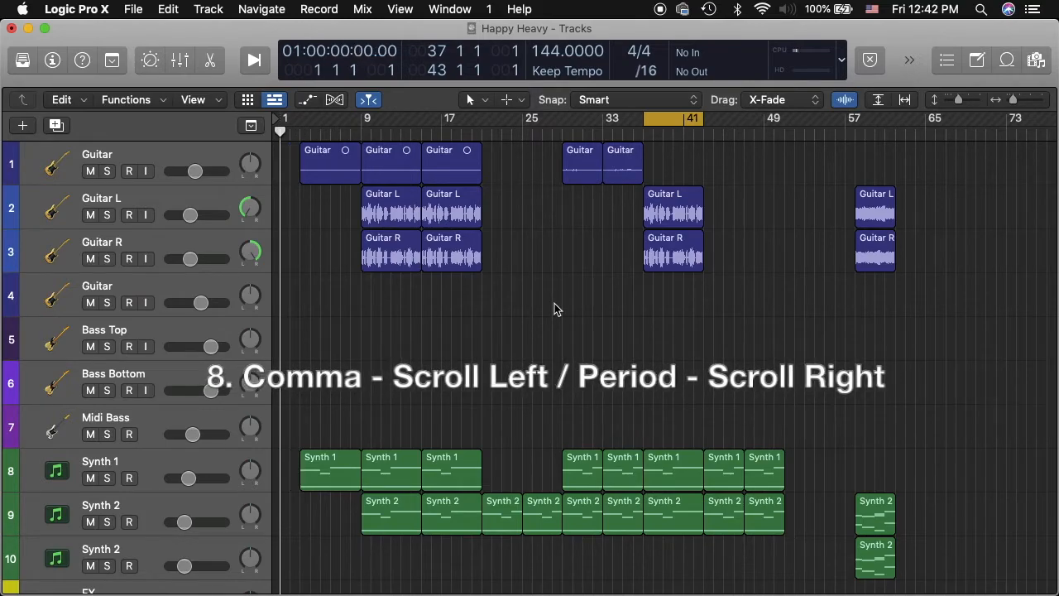
key(period)
key(period)
key(period)
key(period)
key(period)
key(period)
key(period)
key(period)
key(period)
key(period)
key(period)
key(period)
key(period)
key(period)
key(period)
key(period)
key(period)
key(period)
key(period)
key(period)
key(period)
key(period)
key(period)
key(period)
key(period)
key(period)
key(period)
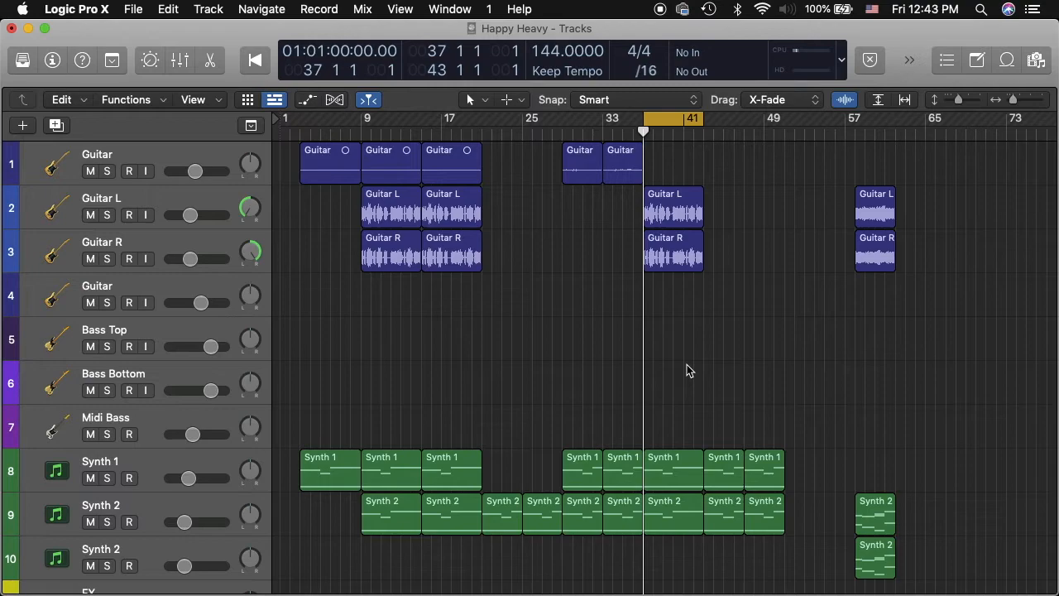
key(super+Right)
key(super+Right)
key(super+Right)
key(space)
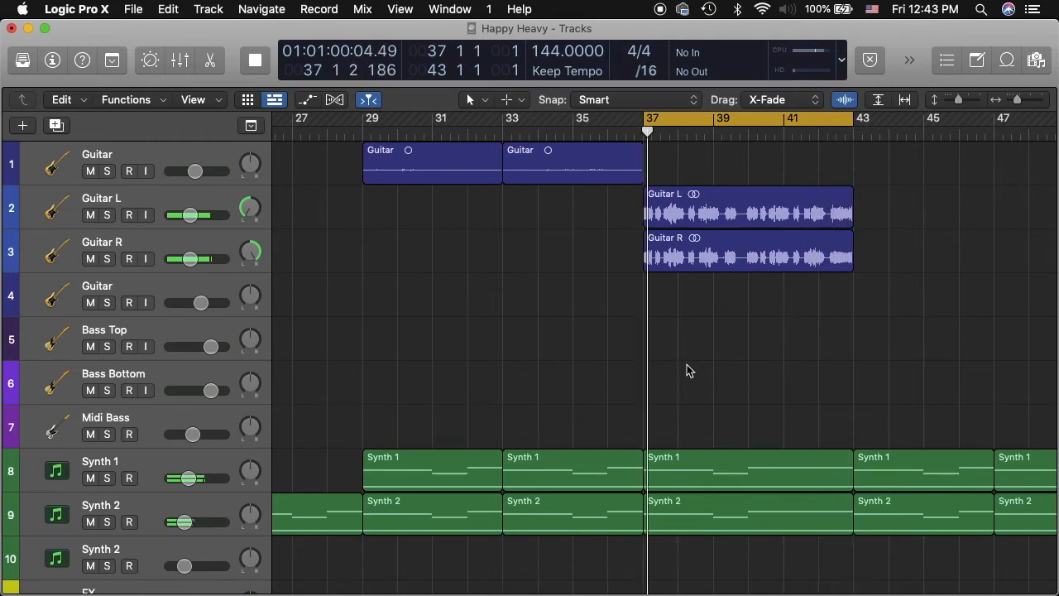
Stop playback and zoom and scroll to frame bars 33–47 around the bar 37 guitar regions.
key(space)
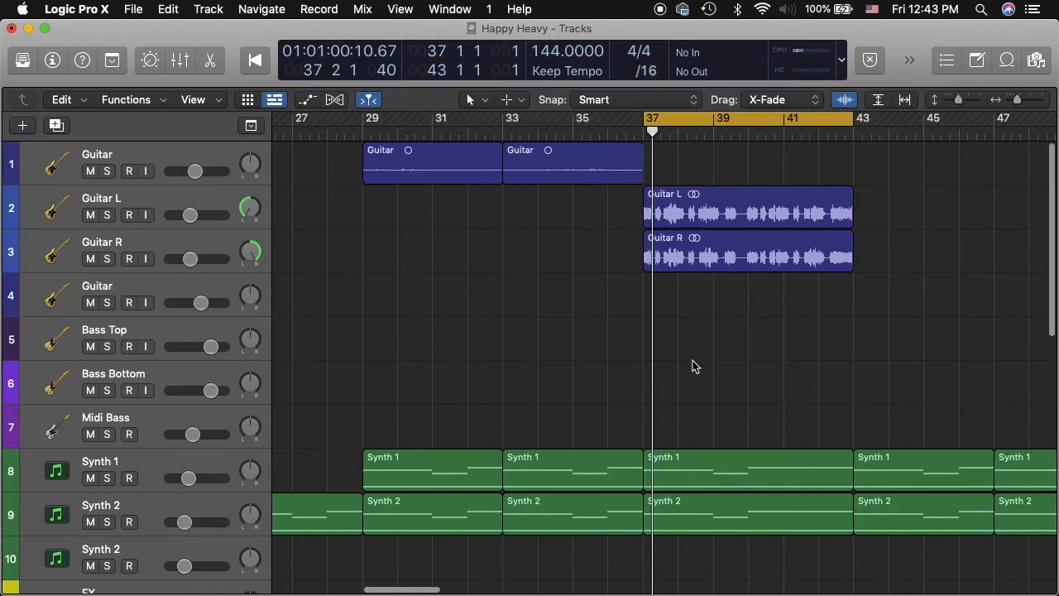
scroll(689, 371, down, 5)
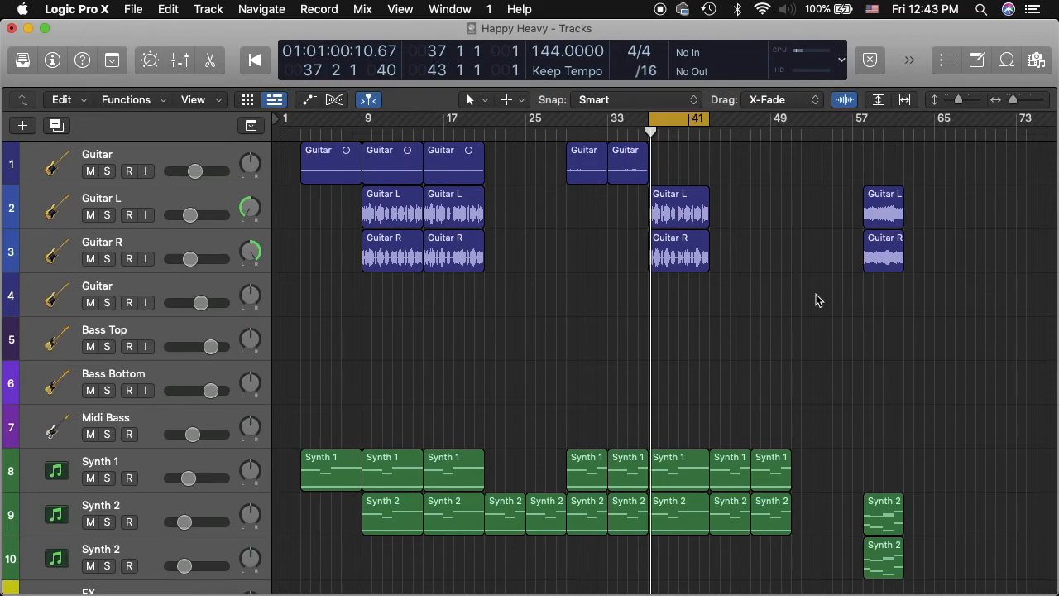
scroll(815, 293, up, 5)
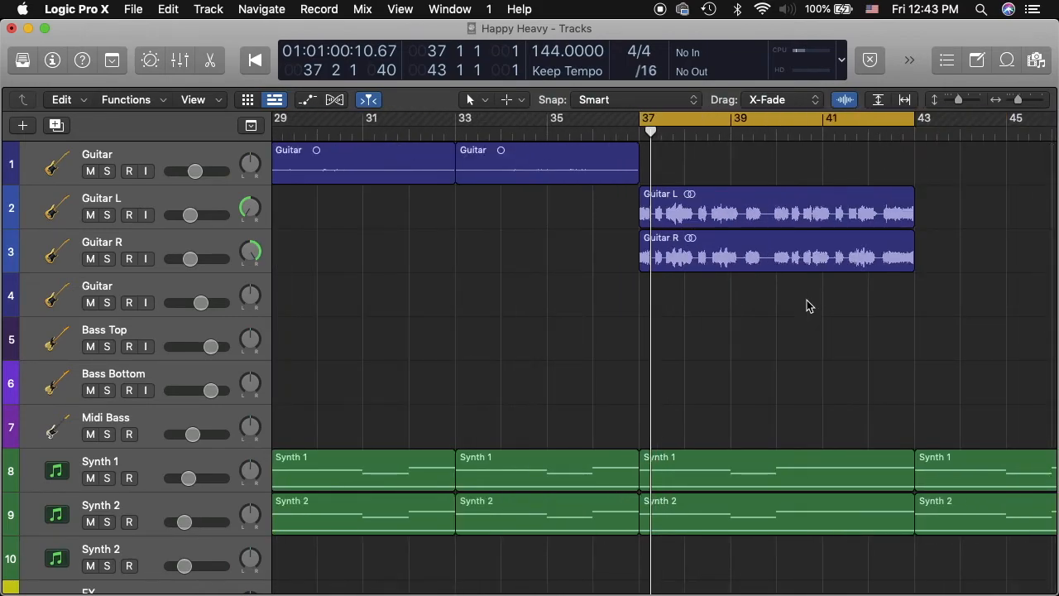
scroll(809, 306, right, 3)
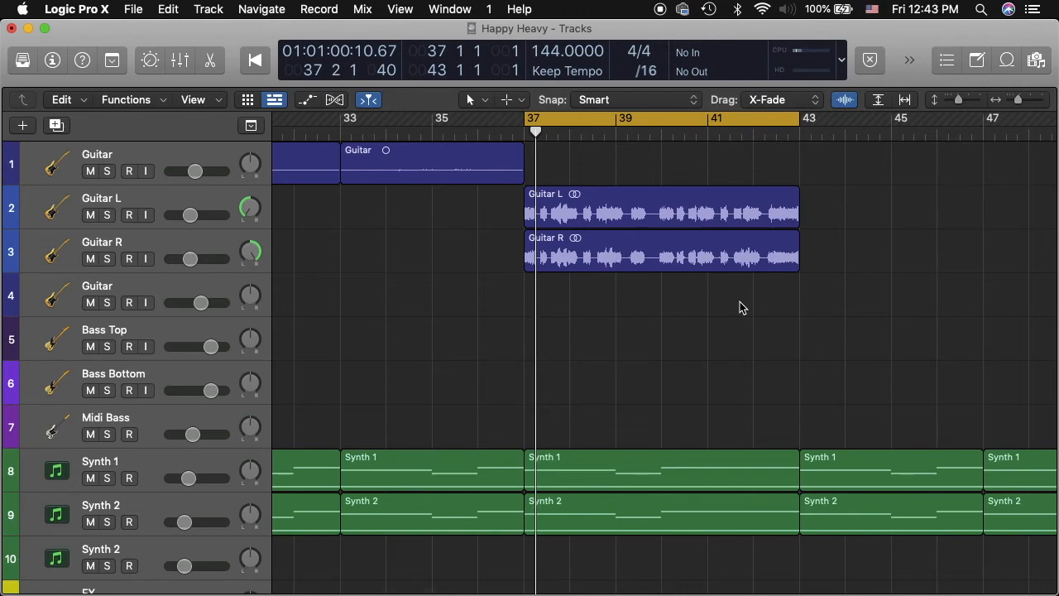